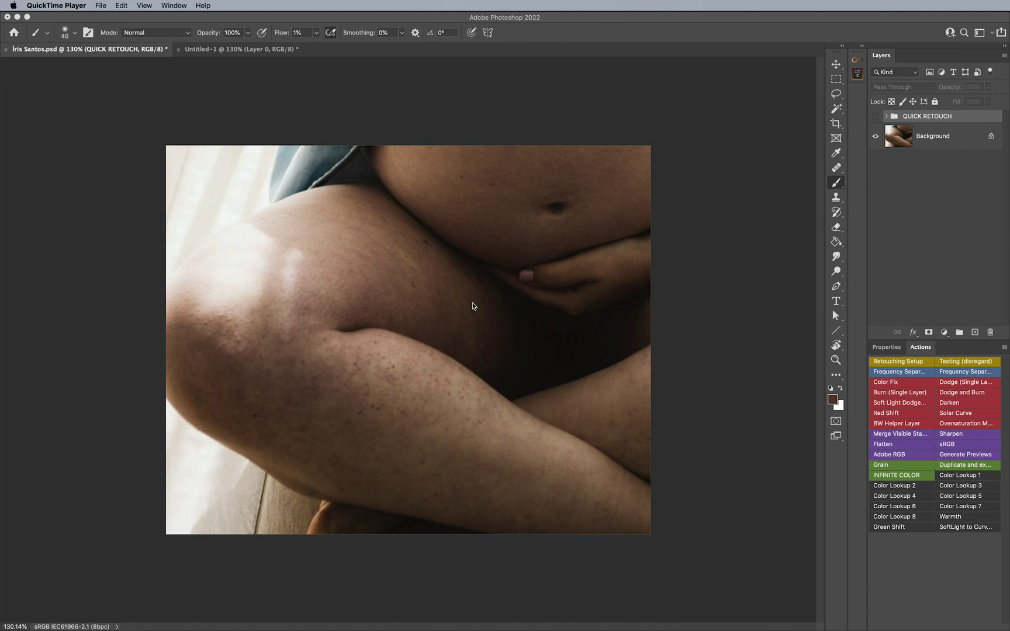
# Compare the QUICK RETOUCH group on and off, then open the Infinite Skin panel beside the canvas.
pyautogui.click(876, 116)
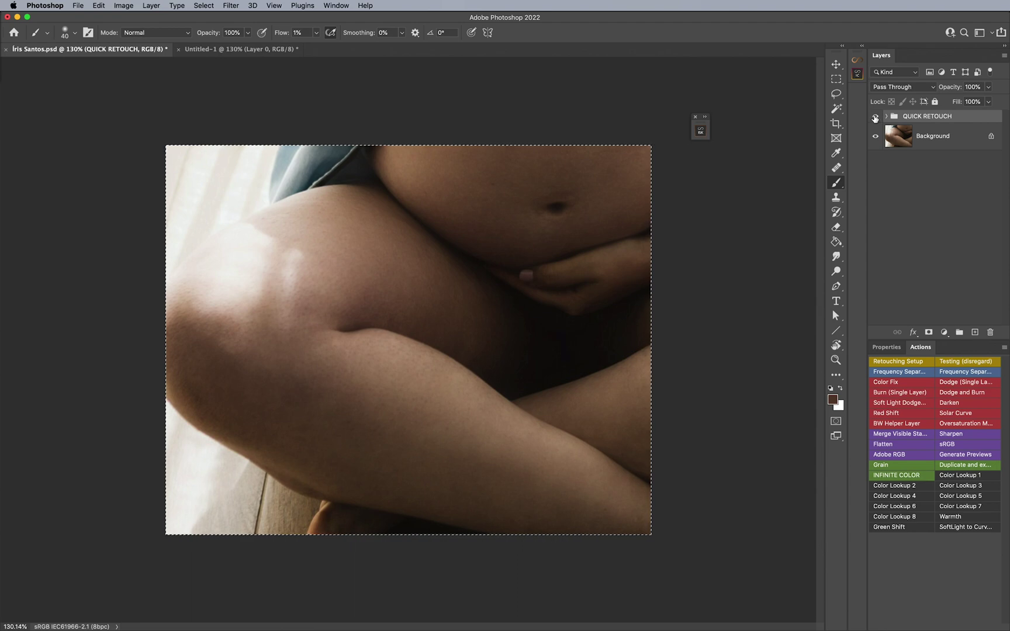
pyautogui.click(876, 116)
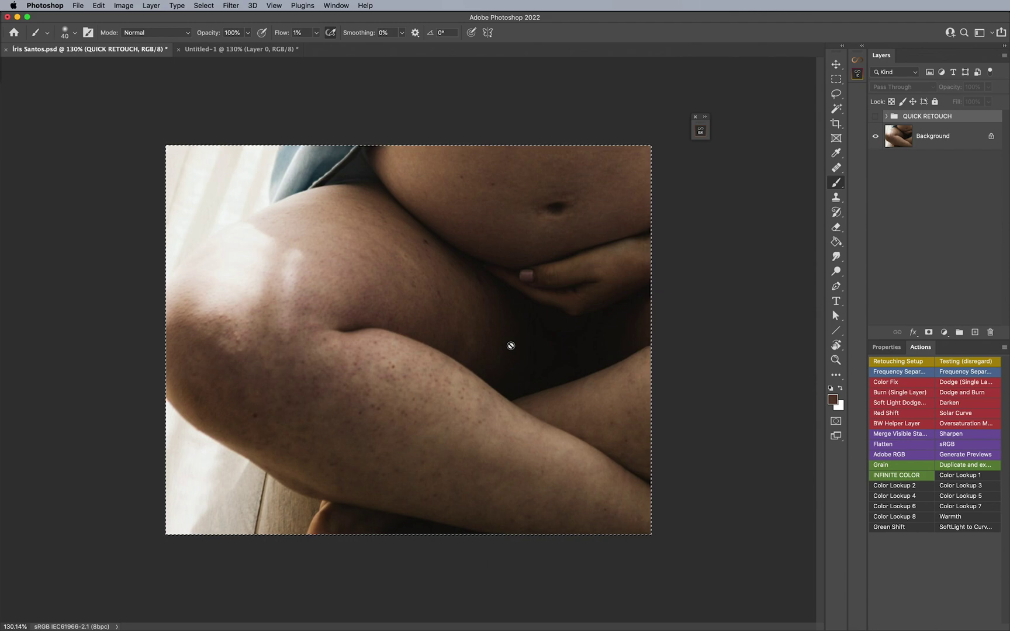
pyautogui.click(701, 131)
pyautogui.moveTo(647, 131); pyautogui.dragTo(749, 164)
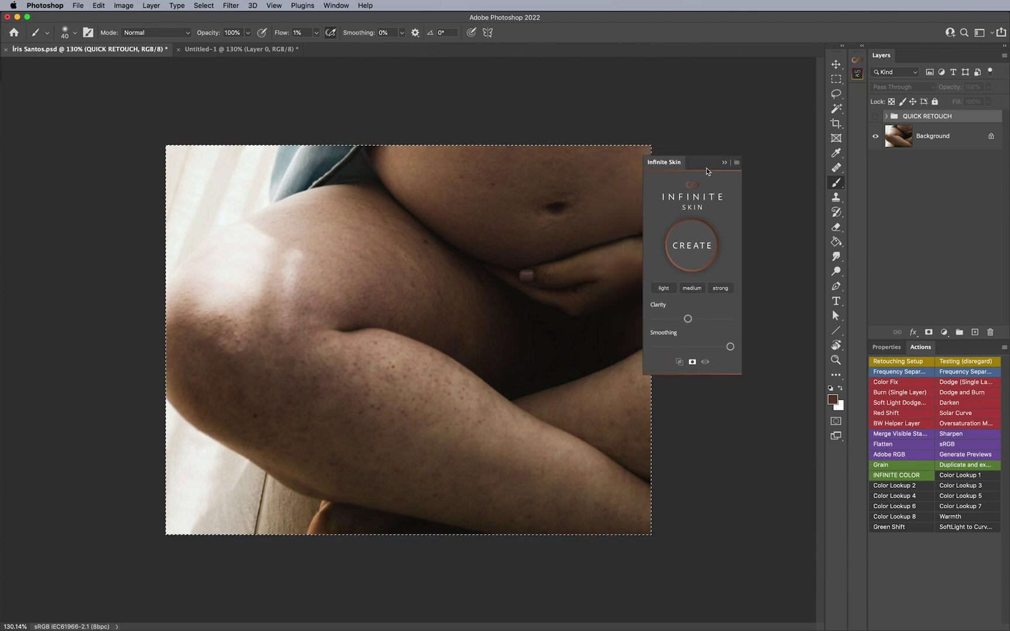
pyautogui.press('m')
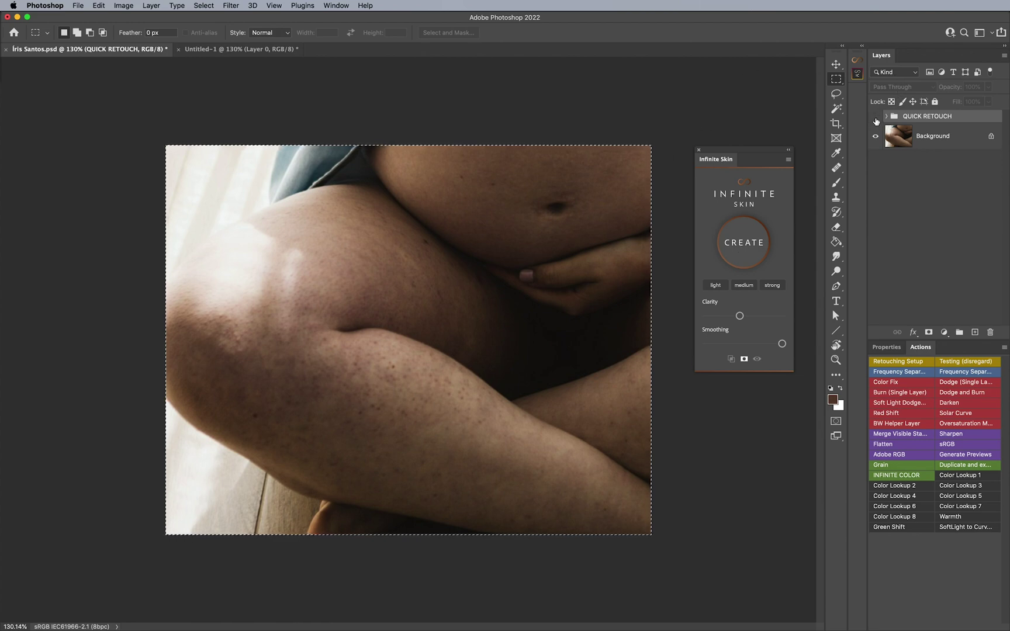
# Toggle the QUICK RETOUCH result on and off to compare, then delete the group.
pyautogui.click(875, 116)
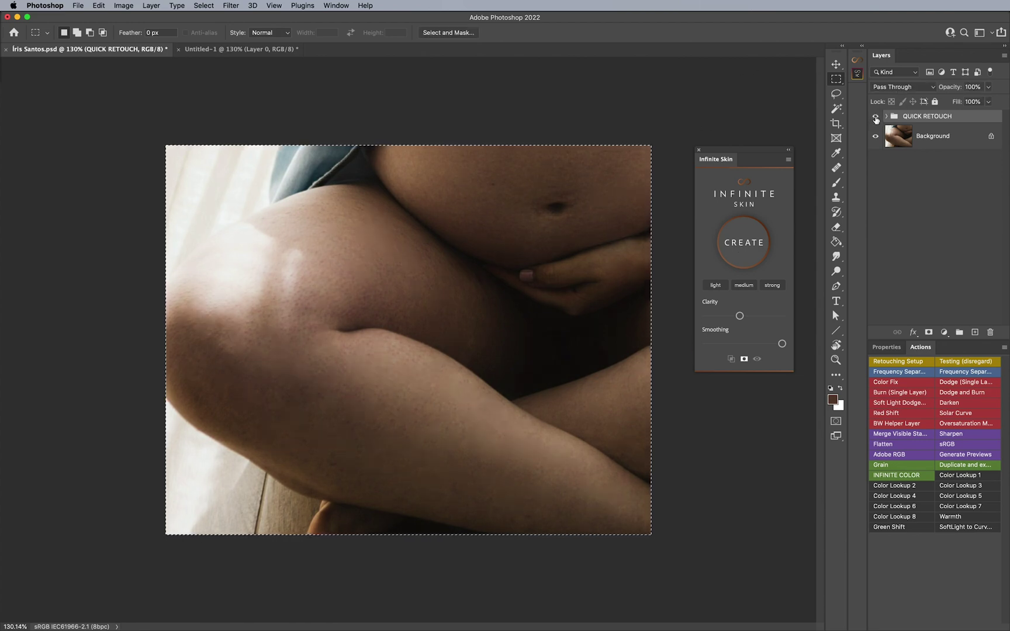
pyautogui.click(875, 117)
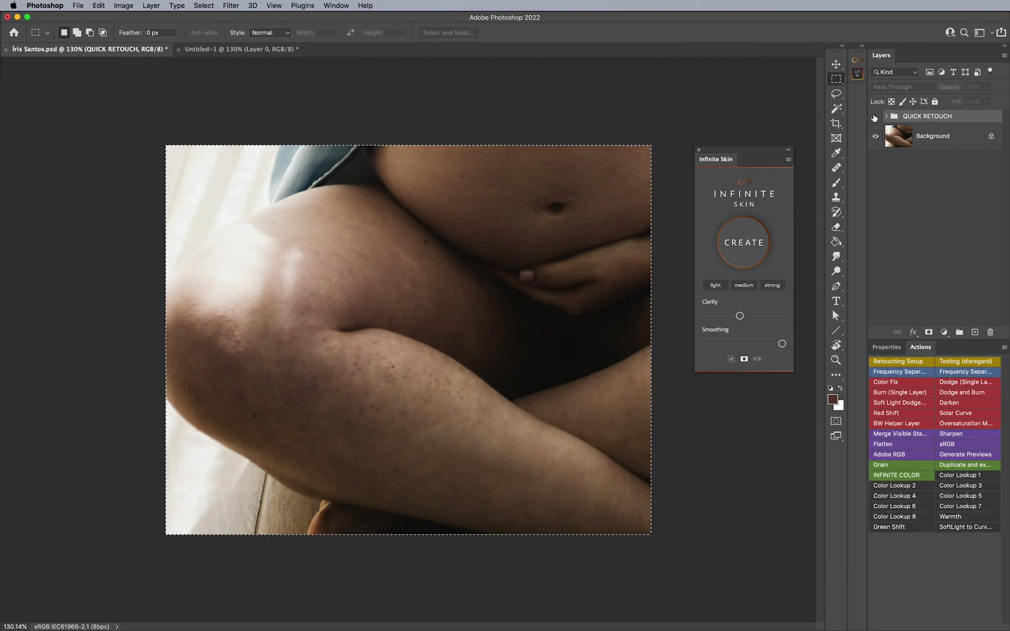
pyautogui.click(875, 117)
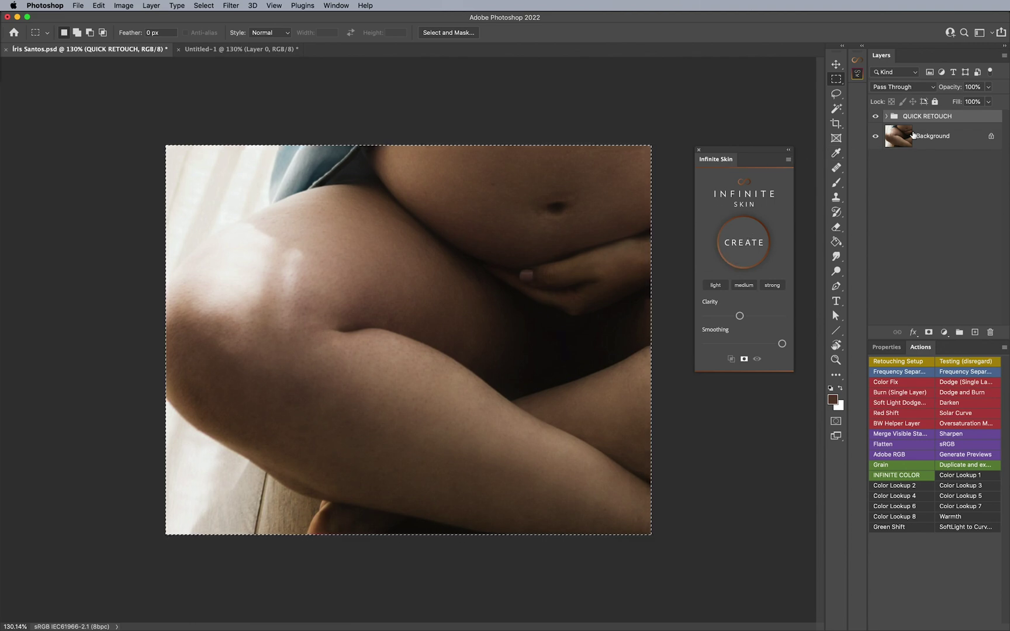
pyautogui.moveTo(938, 118); pyautogui.dragTo(991, 332)
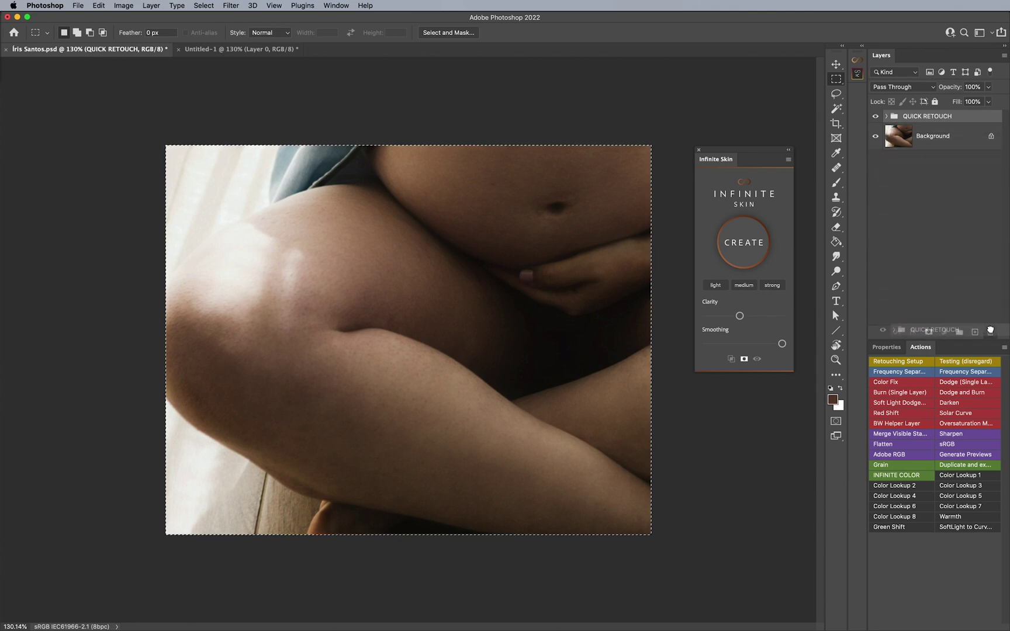
pyautogui.moveTo(990, 332)
pyautogui.mouseDown()
pyautogui.moveTo(939, 116)
pyautogui.moveTo(990, 331)
pyautogui.mouseUp()
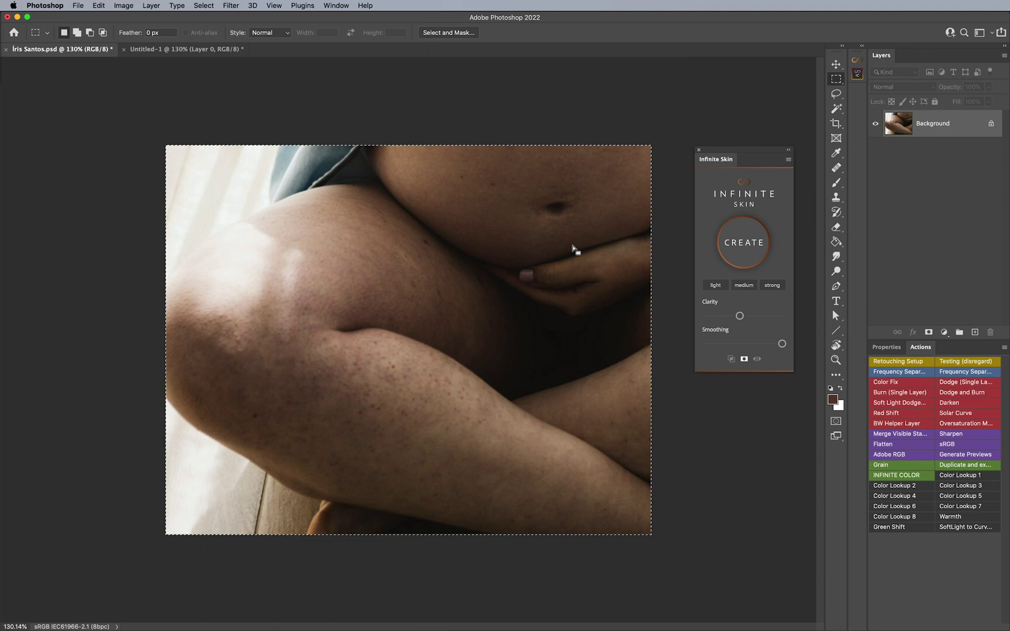
# Deselect, lower Smoothing, choose medium strength and create the Infinite Skin retouch group.
pyautogui.press('super+d')
pyautogui.moveTo(782, 343); pyautogui.dragTo(739, 349)
pyautogui.click(744, 285)
pyautogui.click(744, 245)
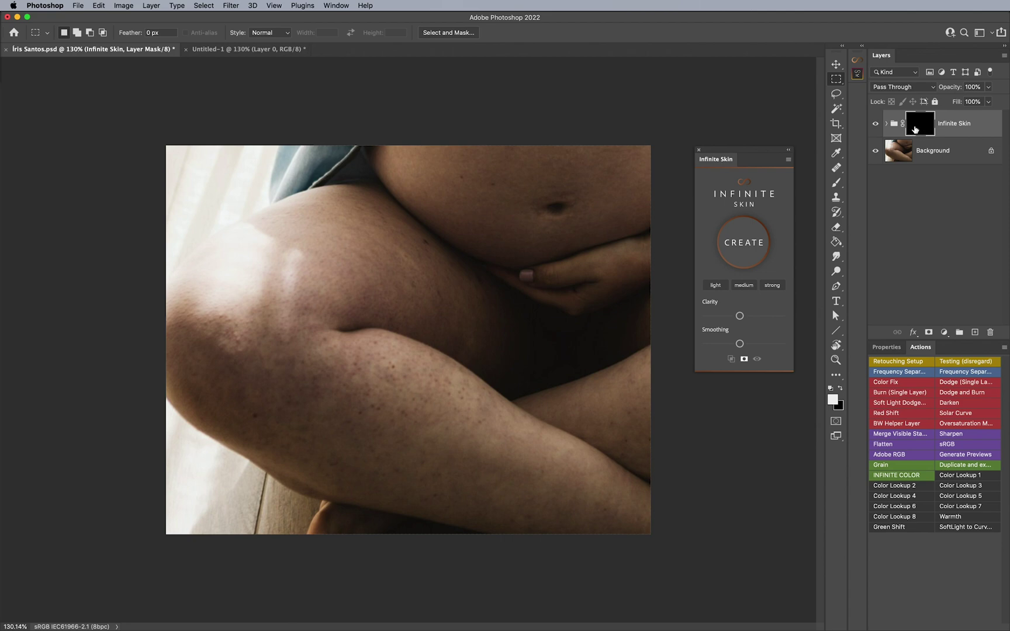
# Paint the Infinite Skin mask white over the thigh and upper belly with a 100%-flow brush.
pyautogui.click(836, 184)
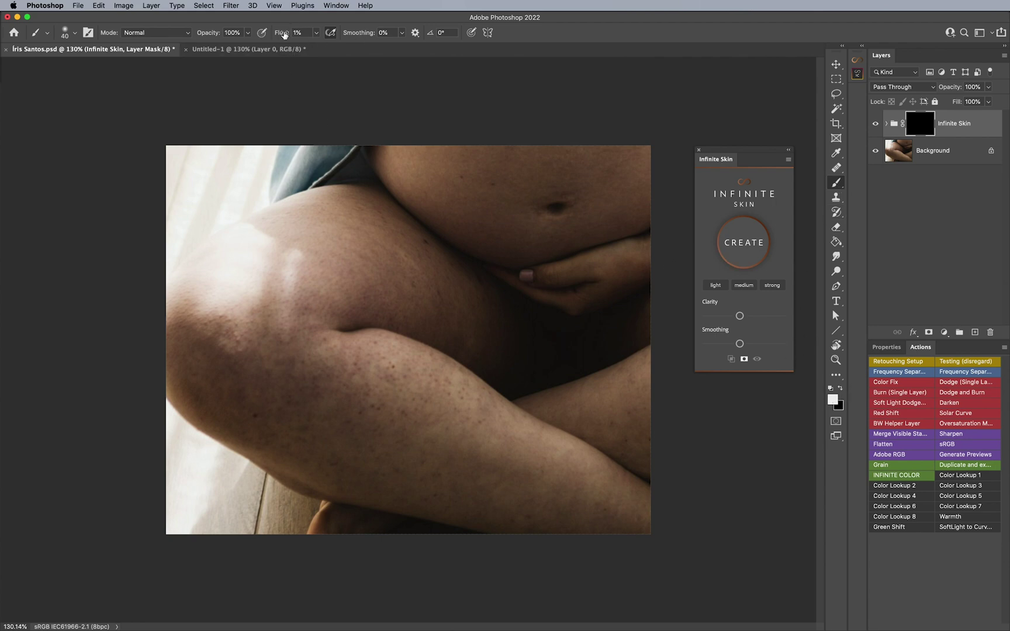
pyautogui.moveTo(284, 35); pyautogui.dragTo(392, 36)
pyautogui.press(']')
pyautogui.press(']')
pyautogui.press(']')
pyautogui.press(']')
pyautogui.press(']')
pyautogui.moveTo(614, 487); pyautogui.dragTo(649, 412)
pyautogui.moveTo(604, 454); pyautogui.dragTo(626, 467)
pyautogui.moveTo(501, 147)
pyautogui.mouseDown()
pyautogui.moveTo(558, 153)
pyautogui.moveTo(532, 226)
pyautogui.moveTo(582, 155)
pyautogui.moveTo(564, 172)
pyautogui.mouseUp()
pyautogui.press('[')
pyautogui.press('[')
pyautogui.press('[')
pyautogui.press('[')
pyautogui.press('[')
pyautogui.press(']')
pyautogui.press(']')
# Raise Infinite Skin Clarity and lower Smoothing, toggling the group to compare.
pyautogui.moveTo(740, 316)
pyautogui.mouseDown()
pyautogui.moveTo(700, 320)
pyautogui.moveTo(777, 315)
pyautogui.moveTo(708, 319)
pyautogui.moveTo(758, 317)
pyautogui.moveTo(737, 320)
pyautogui.mouseUp()
pyautogui.moveTo(740, 344)
pyautogui.mouseDown()
pyautogui.moveTo(714, 344)
pyautogui.moveTo(770, 342)
pyautogui.moveTo(707, 345)
pyautogui.moveTo(782, 347)
pyautogui.mouseUp()
pyautogui.moveTo(738, 317); pyautogui.dragTo(786, 322)
pyautogui.click(875, 125)
pyautogui.click(875, 125)
pyautogui.moveTo(782, 344)
pyautogui.mouseDown()
pyautogui.moveTo(741, 345)
pyautogui.moveTo(742, 316)
pyautogui.mouseUp()
pyautogui.moveTo(743, 345); pyautogui.dragTo(745, 345)
# Add an empty layer and heal a small dark blemish on the leg.
pyautogui.click(976, 333)
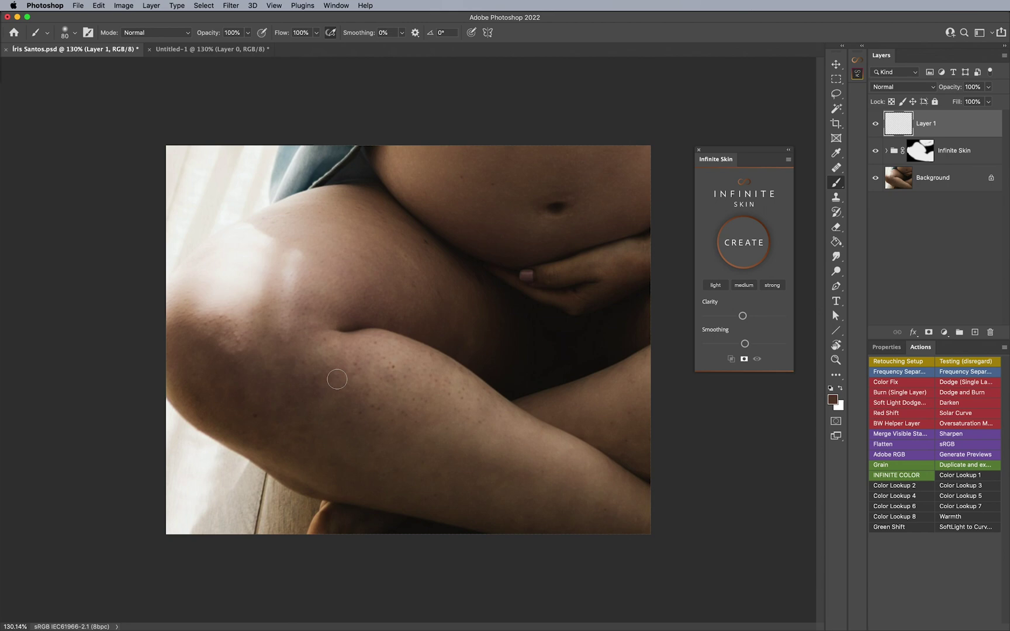
pyautogui.press('j')
pyautogui.scroll(5, 455, 419)
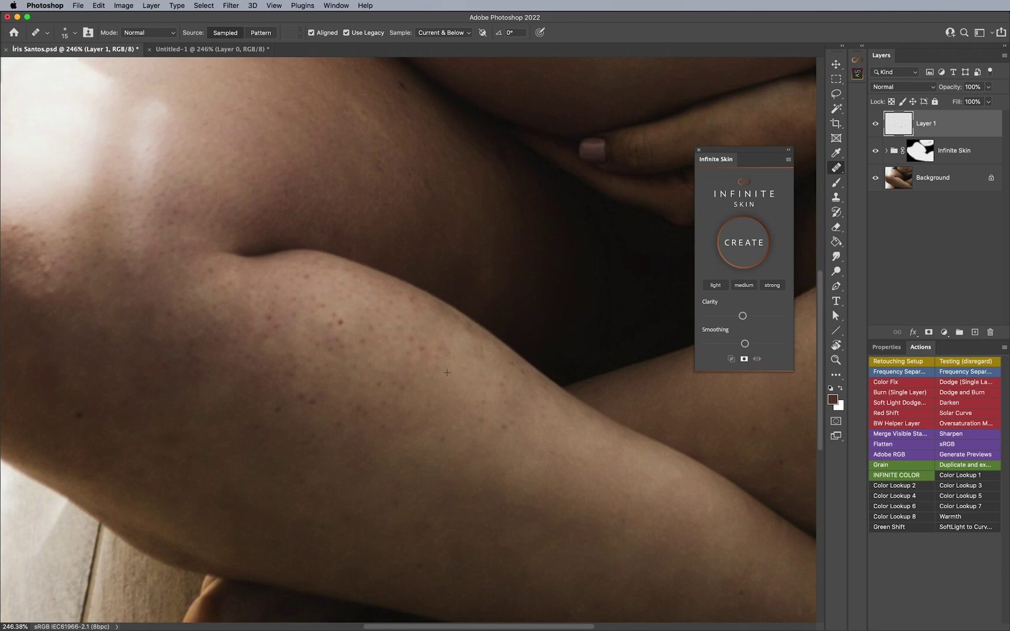
pyautogui.click(416, 344)
# Select and expand the Infinite Skin group to show its sublayers.
pyautogui.click(890, 153)
pyautogui.click(890, 156)
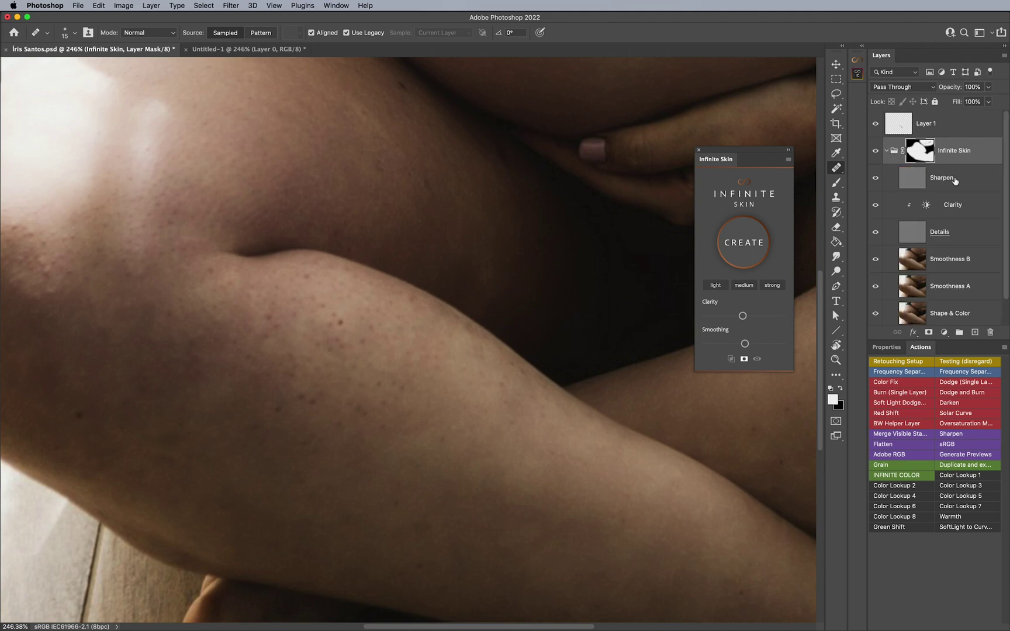
pyautogui.scroll(-1, 1004, 192)
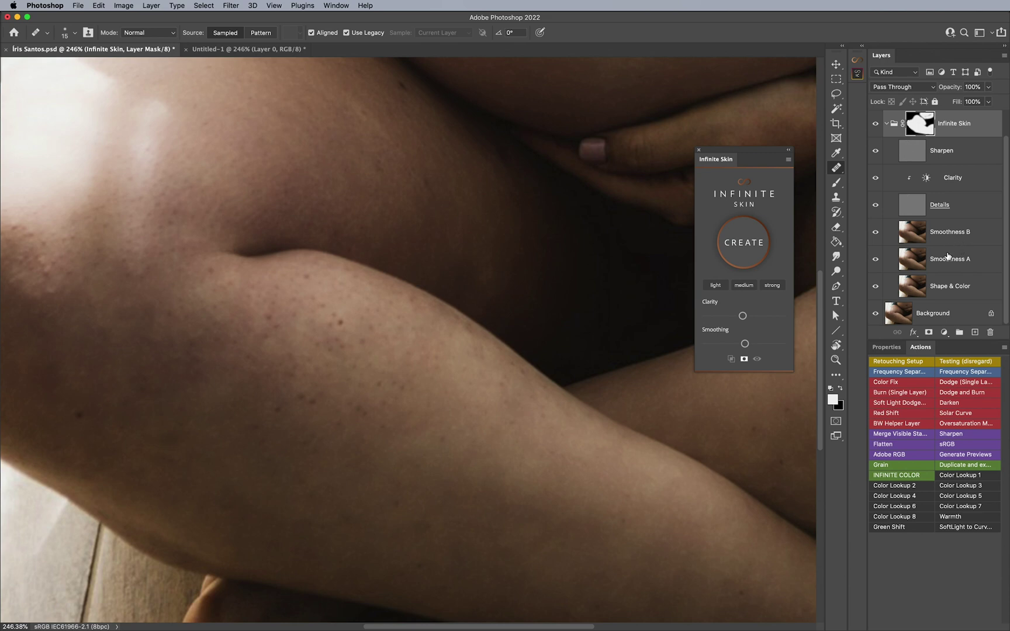
# Target Layer 1 and heal a leg blemish and the light blotch on the thigh.
pyautogui.click(887, 124)
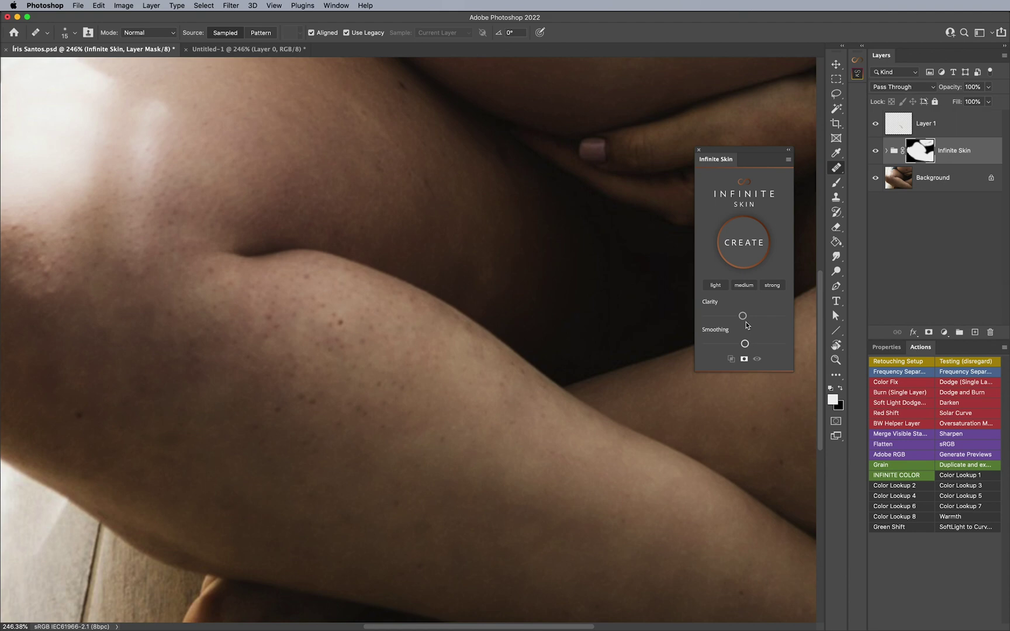
pyautogui.click(995, 130)
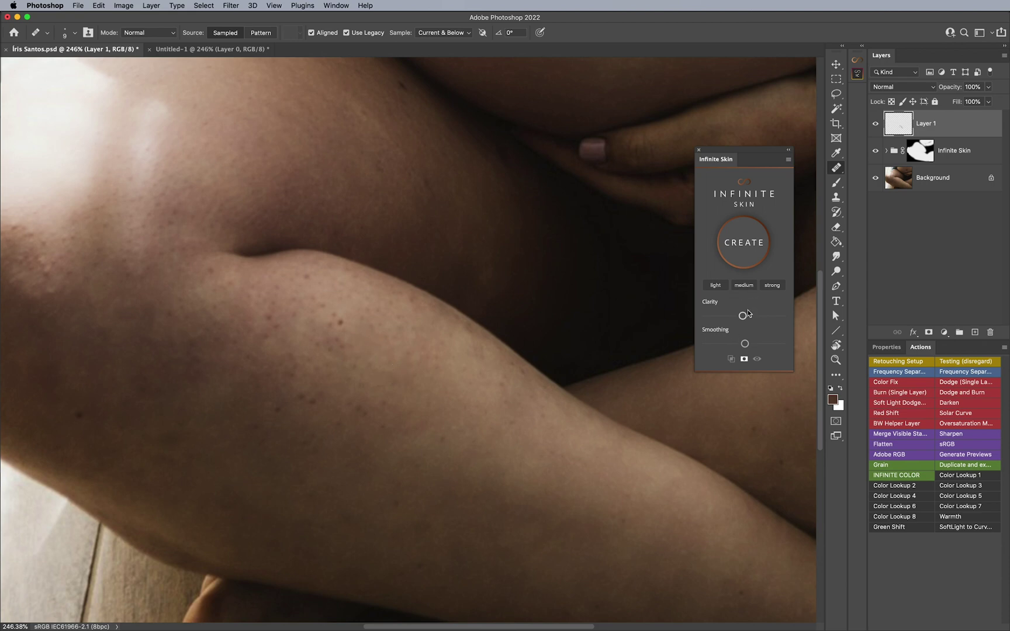
pyautogui.moveTo(378, 339); pyautogui.dragTo(420, 359)
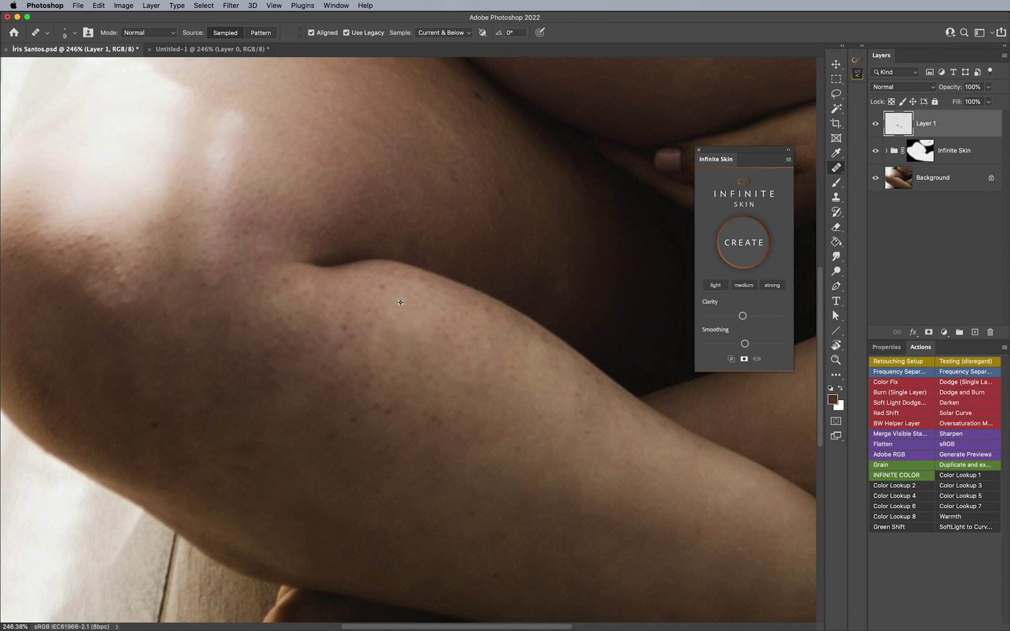
pyautogui.moveTo(347, 338); pyautogui.dragTo(346, 327)
pyautogui.scroll(-5, 386, 345)
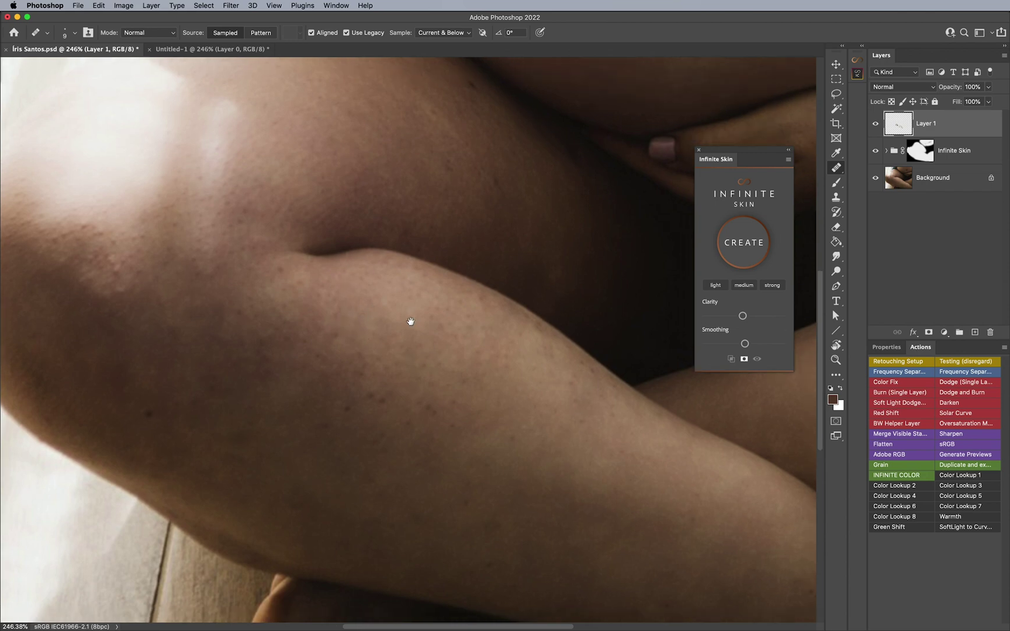
pyautogui.press(']')
pyautogui.press(']')
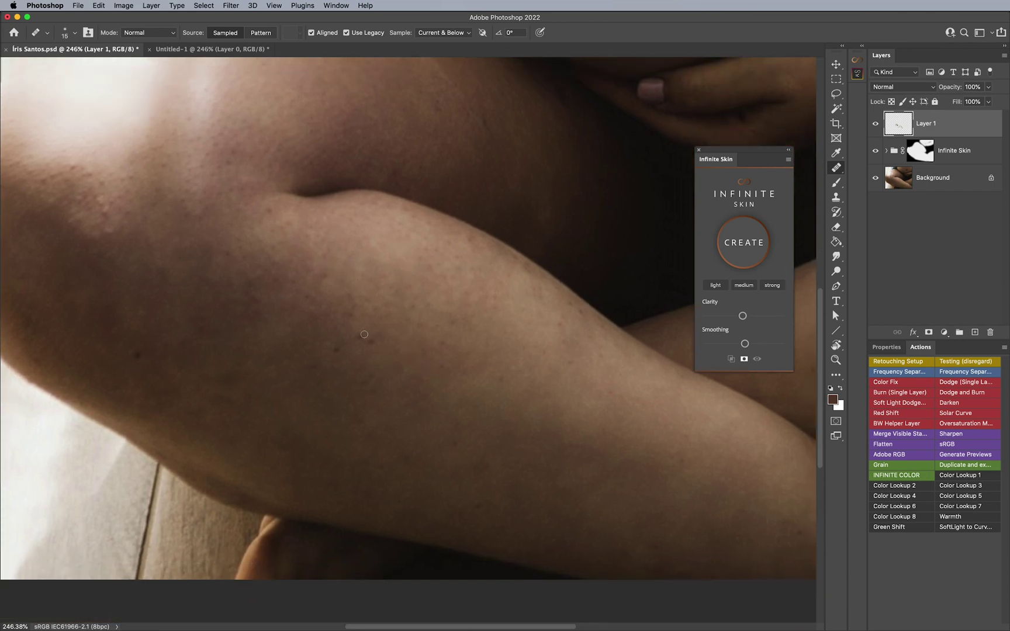
pyautogui.hscroll(-5, 364, 335)
pyautogui.hscroll(-5, 379, 329)
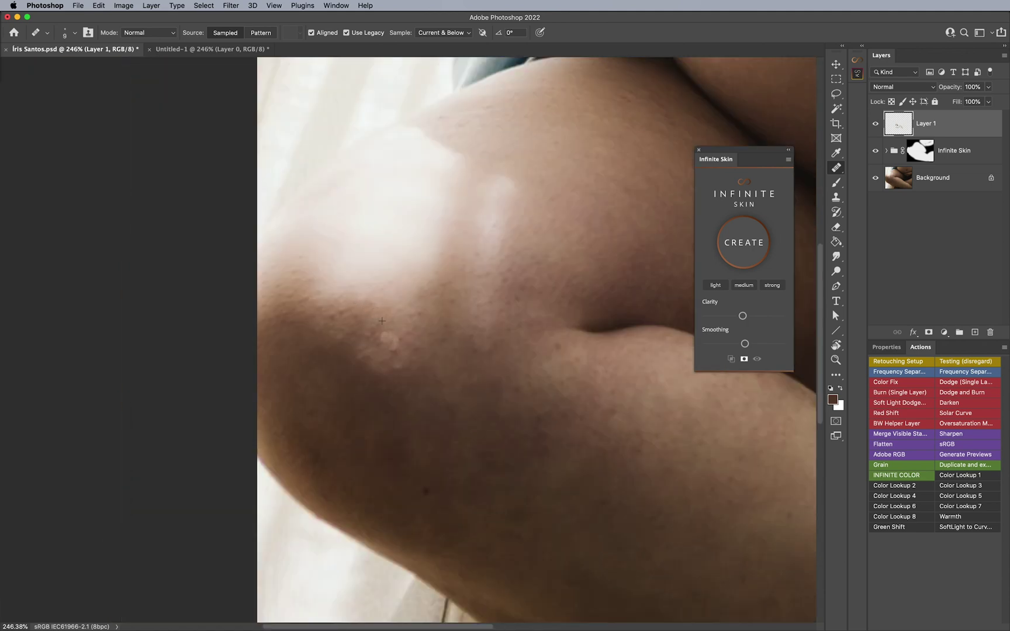
pyautogui.moveTo(388, 341); pyautogui.dragTo(416, 315)
# Heal several small light spots and patches across the thigh, resizing the brush as needed.
pyautogui.press(']')
pyautogui.scroll(-5, 409, 363)
pyautogui.hscroll(4, 410, 362)
pyautogui.press(']')
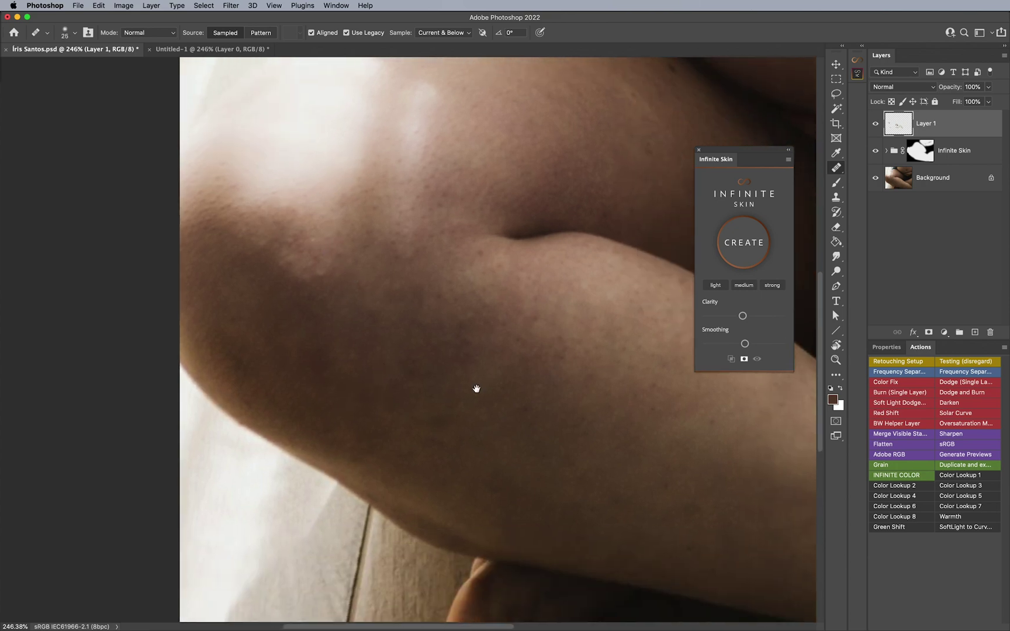
pyautogui.moveTo(477, 388)
pyautogui.mouseDown()
pyautogui.moveTo(404, 383)
pyautogui.moveTo(413, 368)
pyautogui.mouseUp()
pyautogui.press('z')
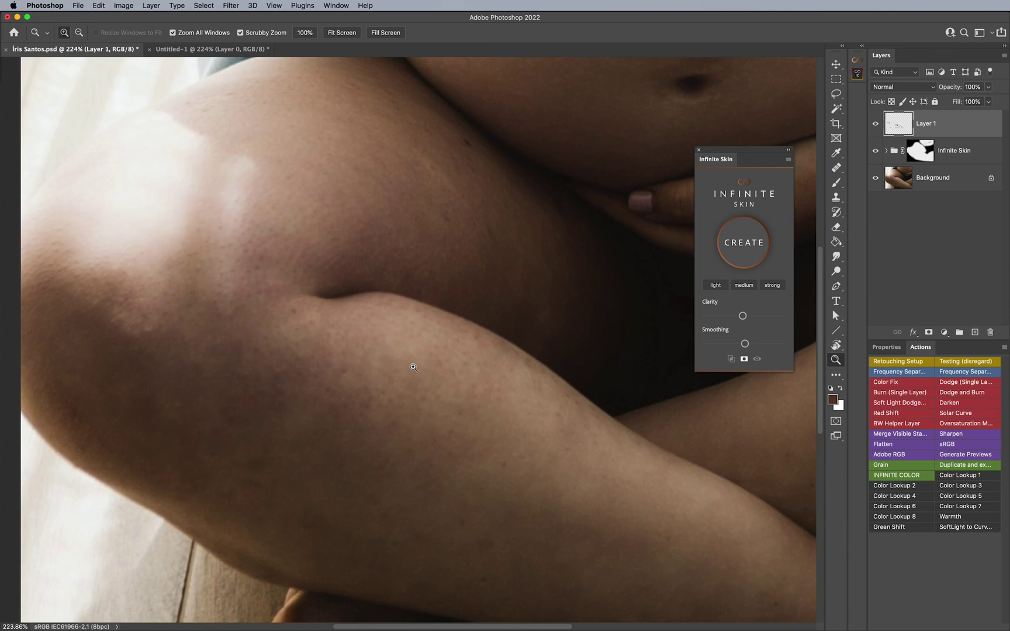
pyautogui.press('j')
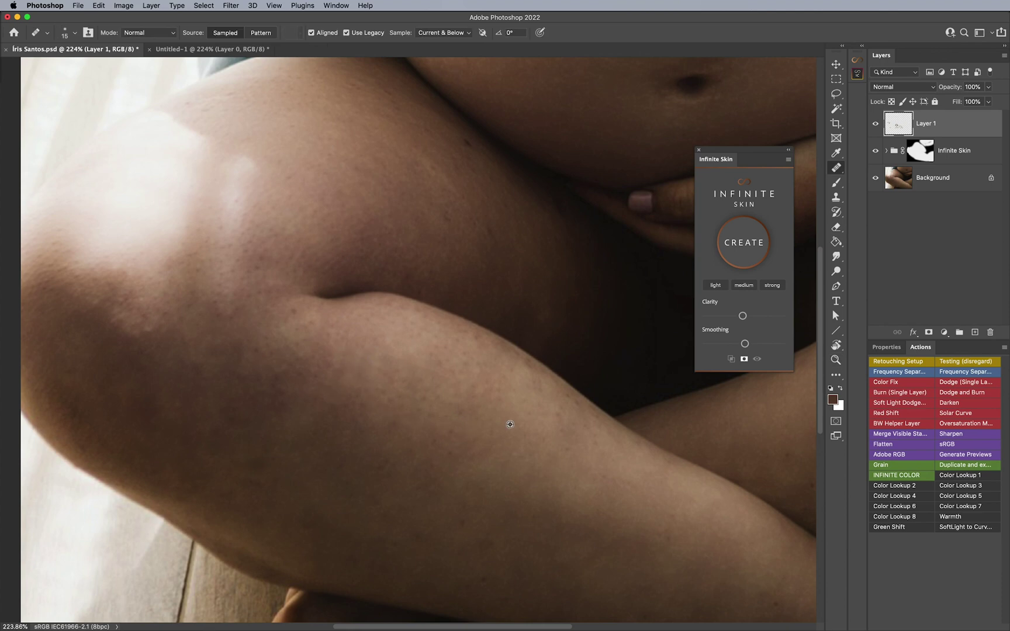
pyautogui.scroll(5, 473, 315)
pyautogui.press(']')
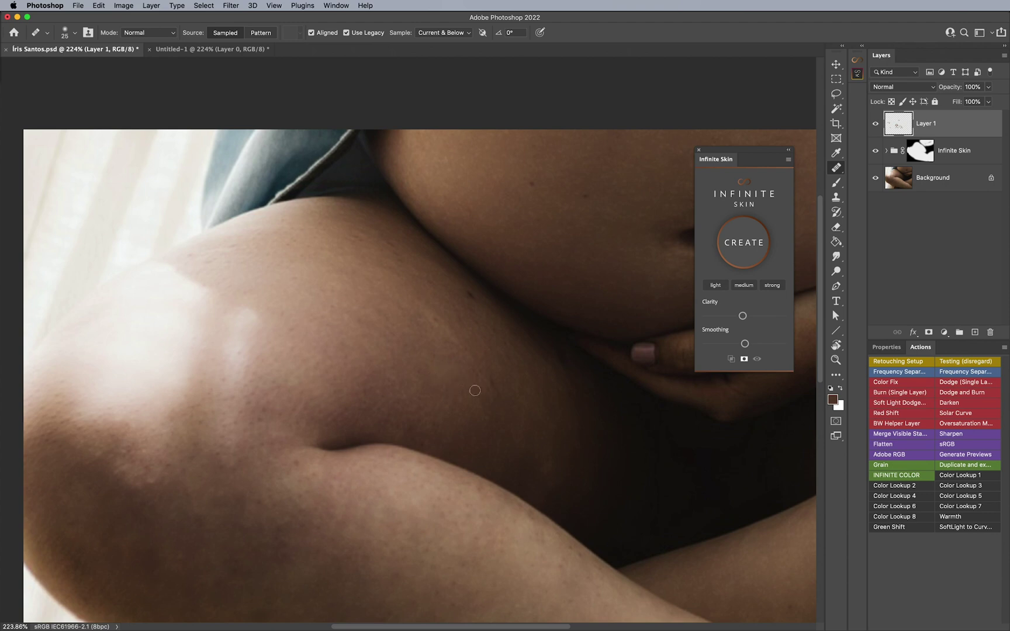
pyautogui.click(497, 388)
pyautogui.press('[')
pyautogui.press('[')
pyautogui.click(470, 299)
pyautogui.moveTo(464, 308); pyautogui.dragTo(468, 320)
# Adjust the brush size and hardness, then sample clean skin as the healing source.
pyautogui.click(66, 37)
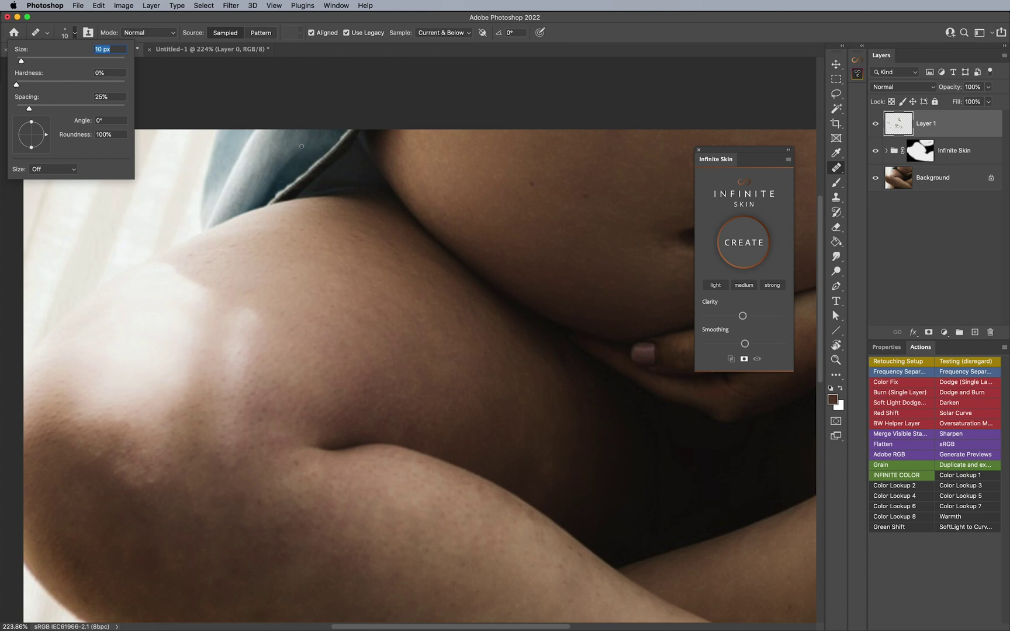
pyautogui.press('Return')
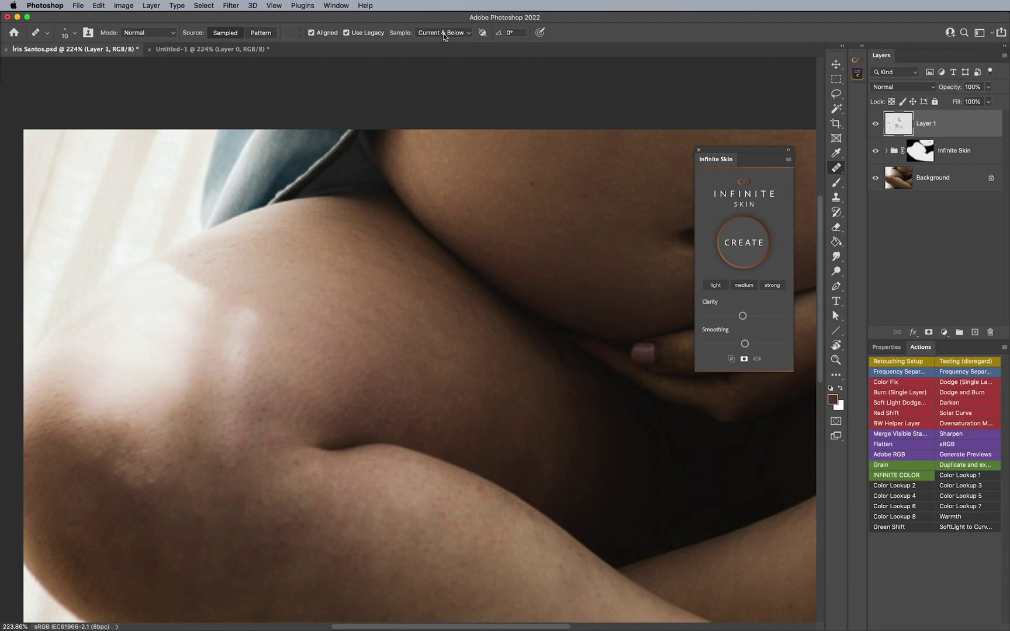
pyautogui.keyDown('alt'); pyautogui.click(371, 257); pyautogui.keyUp('alt')
pyautogui.scroll(-5, 446, 244)
pyautogui.hscroll(-2, 363, 347)
pyautogui.press(']')
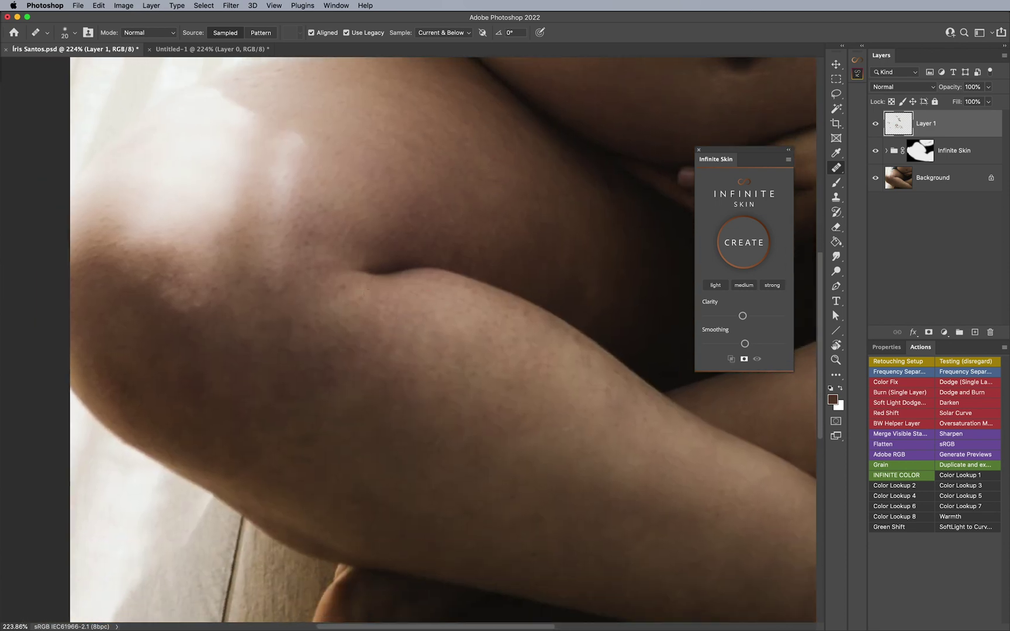
pyautogui.press('z')
pyautogui.moveTo(467, 347); pyautogui.dragTo(436, 408)
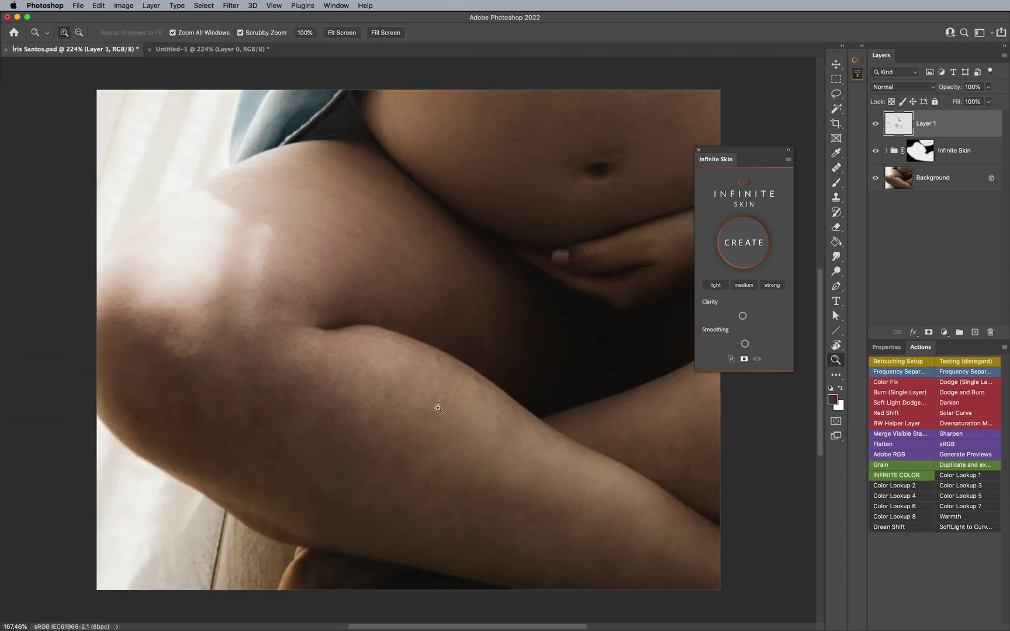
pyautogui.press('j')
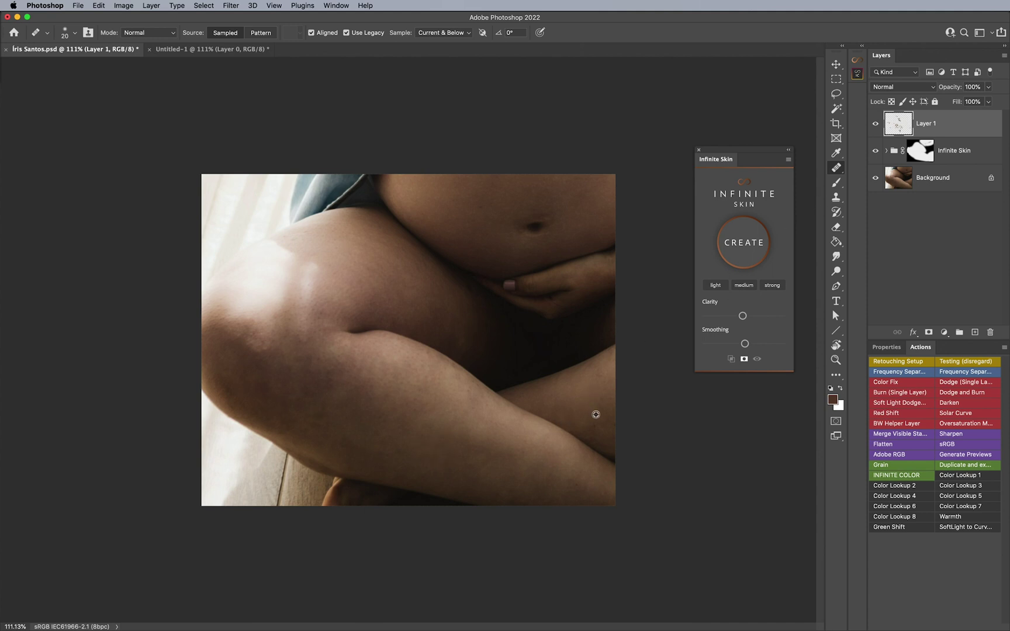
pyautogui.moveTo(594, 415); pyautogui.dragTo(593, 424)
# Run the Frequency Separation action and start sampling and painting skin tones on the leg at 2% flow.
pyautogui.click(969, 371)
pyautogui.click(556, 177)
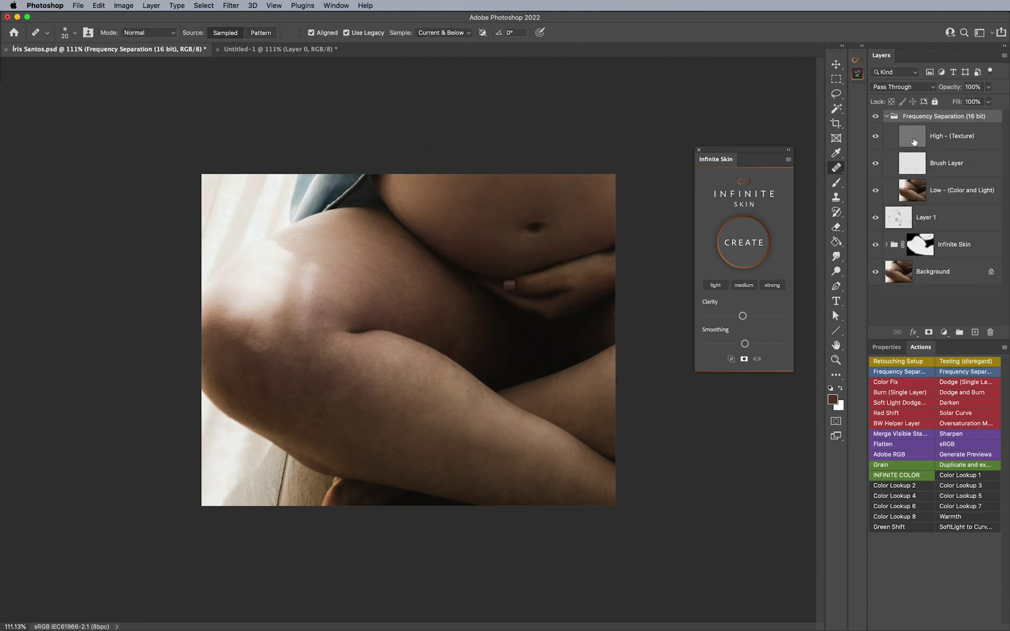
pyautogui.press('b')
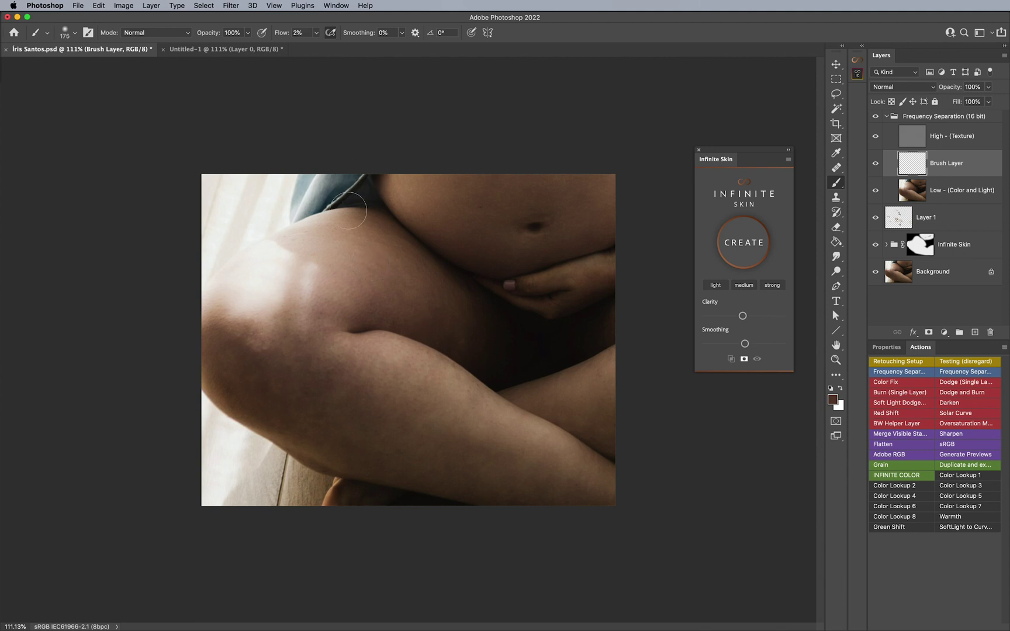
pyautogui.keyDown('alt'); pyautogui.click(363, 264); pyautogui.keyUp('alt')
pyautogui.press(']')
pyautogui.keyDown('alt'); pyautogui.click(396, 299); pyautogui.keyUp('alt')
pyautogui.keyDown('alt'); pyautogui.click(422, 368); pyautogui.keyUp('alt')
pyautogui.keyDown('alt'); pyautogui.click(403, 393); pyautogui.keyUp('alt')
# Continue evening skin tones across the calf, lower leg and thigh on the Brush Layer.
pyautogui.press('[')
pyautogui.press('[')
pyautogui.press('[')
pyautogui.keyDown('alt'); pyautogui.click(392, 361); pyautogui.keyUp('alt')
pyautogui.keyDown('alt'); pyautogui.click(332, 415); pyautogui.keyUp('alt')
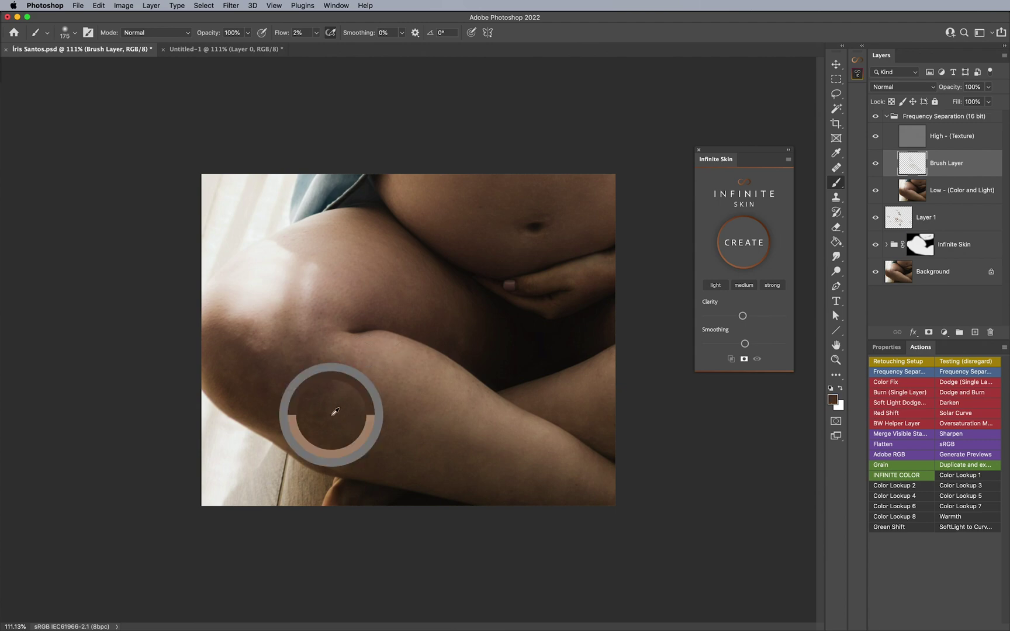
pyautogui.press(']')
pyautogui.press(']')
pyautogui.keyDown('alt'); pyautogui.click(453, 462); pyautogui.keyUp('alt')
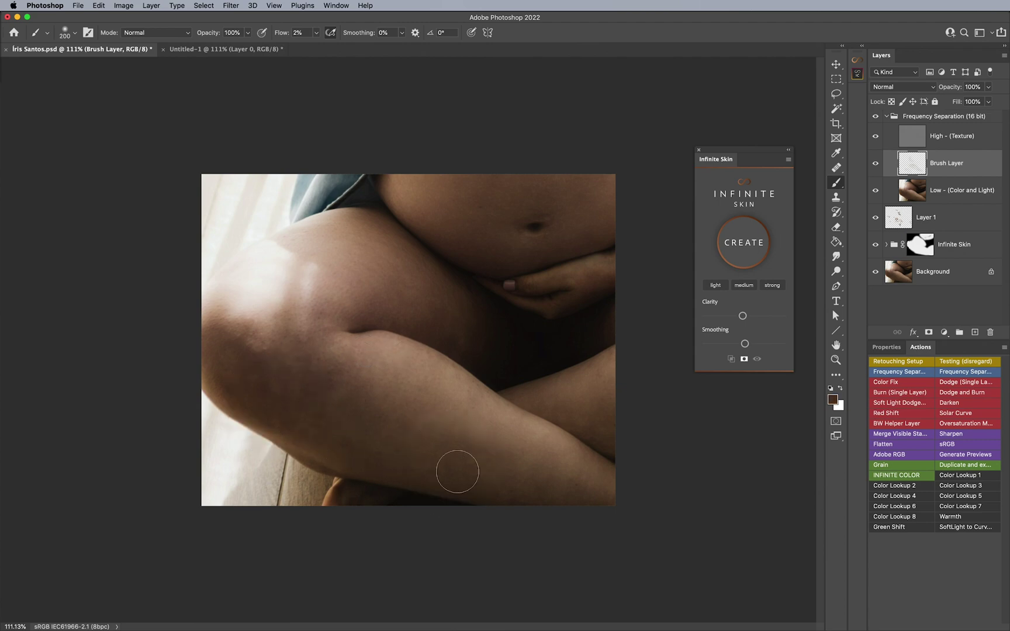
pyautogui.press('[')
pyautogui.press('[')
pyautogui.keyDown('alt'); pyautogui.click(584, 380); pyautogui.keyUp('alt')
pyautogui.press(']')
pyautogui.press(']')
pyautogui.keyDown('alt'); pyautogui.click(372, 264); pyautogui.keyUp('alt')
pyautogui.keyDown('alt'); pyautogui.click(255, 365); pyautogui.keyUp('alt')
pyautogui.press('[')
pyautogui.press('[')
pyautogui.press(']')
pyautogui.keyDown('alt'); pyautogui.click(327, 379); pyautogui.keyUp('alt')
pyautogui.keyDown('alt'); pyautogui.click(231, 353); pyautogui.keyUp('alt')
pyautogui.press('[')
# Finish evening tones over the thigh, belly and lower leg by sampling and painting.
pyautogui.keyDown('alt'); pyautogui.click(282, 345); pyautogui.keyUp('alt')
pyautogui.keyDown('alt'); pyautogui.click(328, 314); pyautogui.keyUp('alt')
pyautogui.press(']')
pyautogui.press(']')
pyautogui.keyDown('alt'); pyautogui.click(380, 282); pyautogui.keyUp('alt')
pyautogui.keyDown('alt'); pyautogui.click(369, 226); pyautogui.keyUp('alt')
pyautogui.keyDown('alt'); pyautogui.click(452, 305); pyautogui.keyUp('alt')
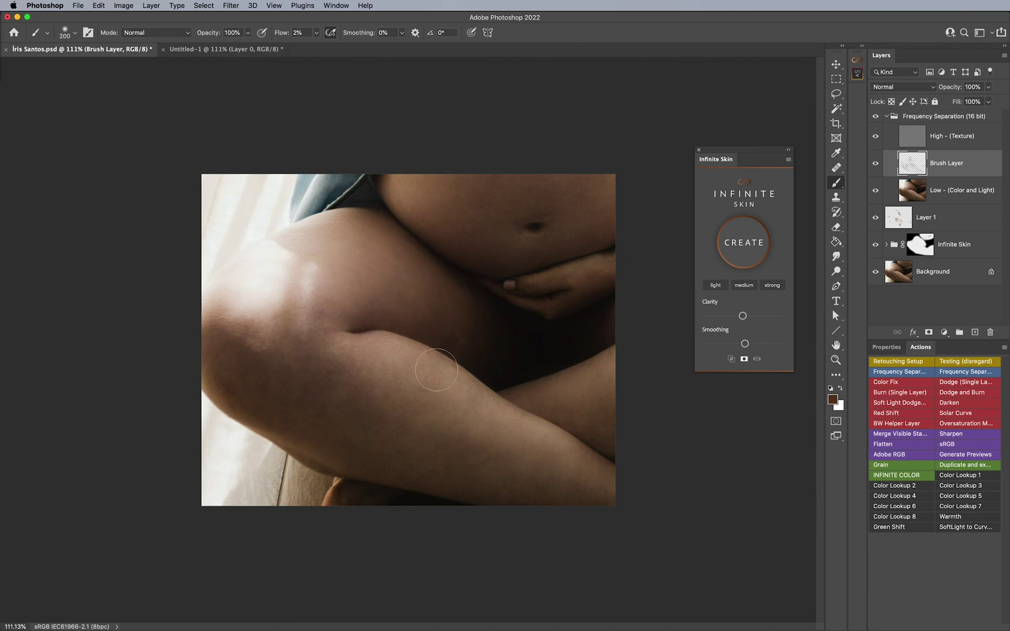
pyautogui.keyDown('alt'); pyautogui.click(492, 449); pyautogui.keyUp('alt')
pyautogui.keyDown('alt'); pyautogui.click(600, 397); pyautogui.keyUp('alt')
pyautogui.keyDown('alt'); pyautogui.click(471, 213); pyautogui.keyUp('alt')
pyautogui.press(']')
pyautogui.keyDown('alt'); pyautogui.click(277, 379); pyautogui.keyUp('alt')
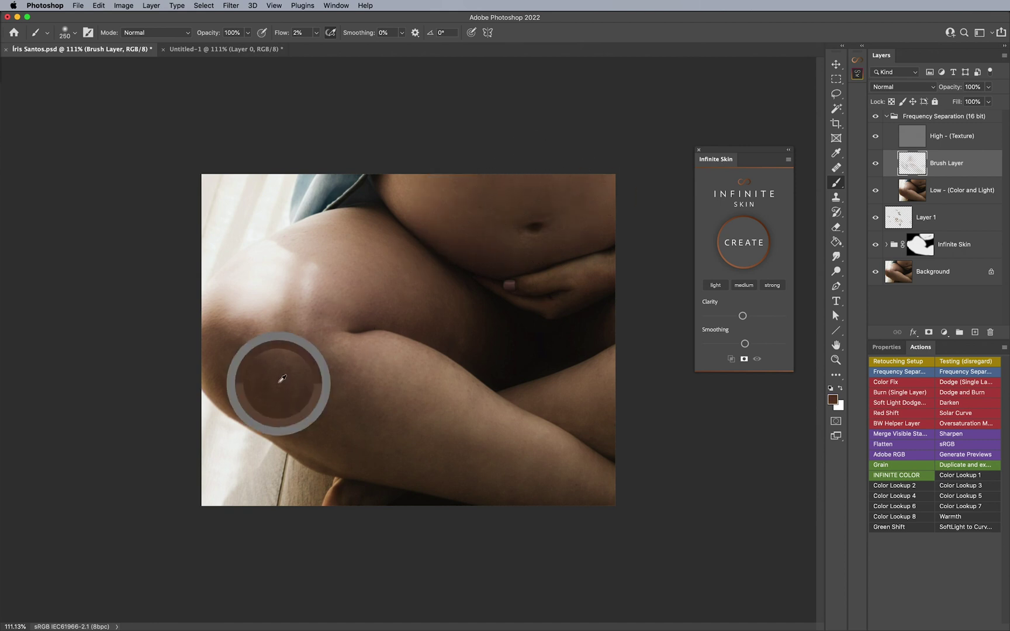
pyautogui.keyDown('alt'); pyautogui.click(390, 432); pyautogui.keyUp('alt')
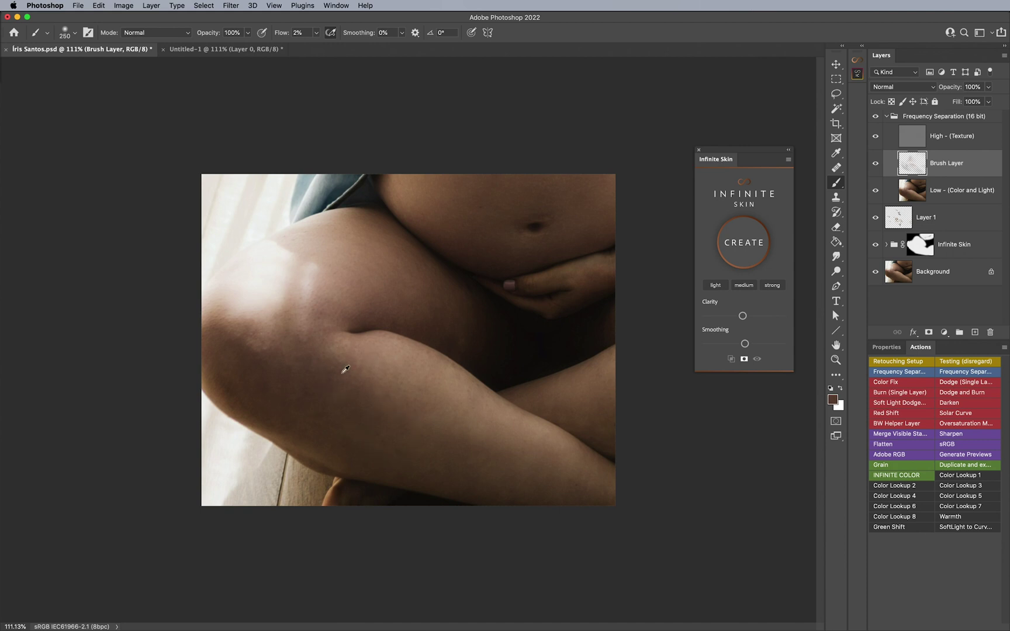
pyautogui.keyDown('alt'); pyautogui.click(241, 334); pyautogui.keyUp('alt')
# Compare the Frequency Separation group, then run the Dodge and Burn action with a small 1%-flow brush.
pyautogui.click(887, 117)
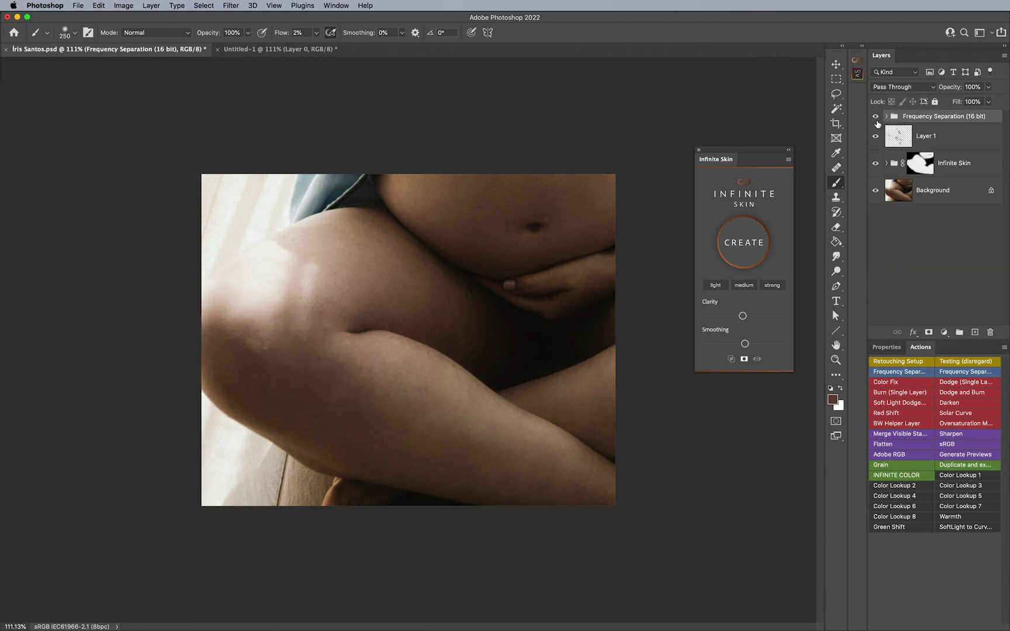
pyautogui.click(875, 116)
pyautogui.click(875, 116)
pyautogui.click(958, 392)
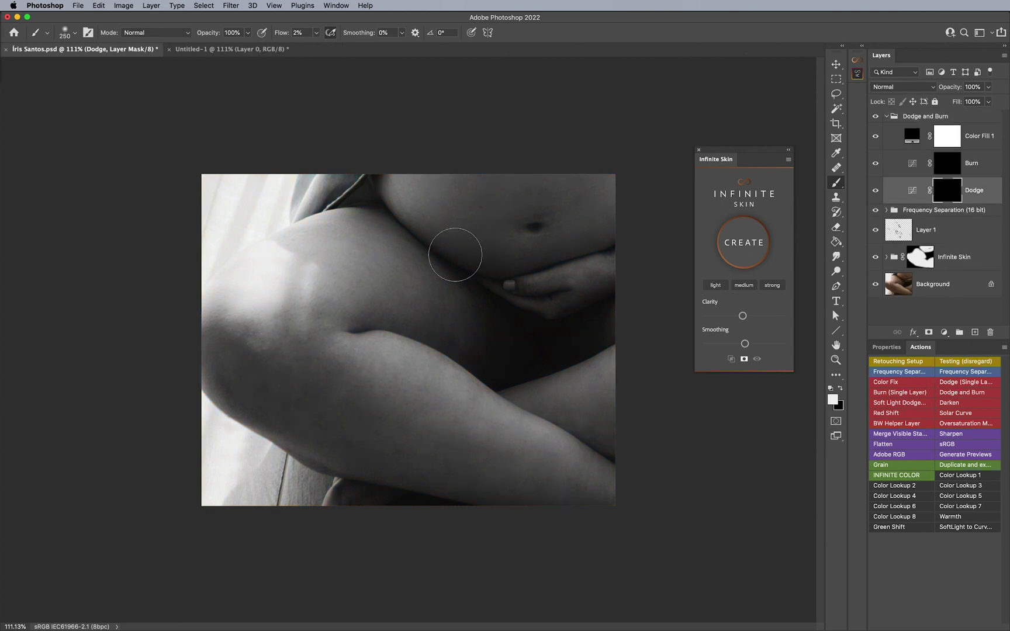
pyautogui.moveTo(398, 329); pyautogui.dragTo(351, 330)
pyautogui.hotkey('shift', '0')
pyautogui.hotkey('shift', '1')
# Paint dodge and burn strokes over the thigh and belly, alternating between the Dodge and Burn masks.
pyautogui.press(']')
pyautogui.press(']')
pyautogui.press(']')
pyautogui.press(']')
pyautogui.press(']')
pyautogui.hotkey('alt', ']')
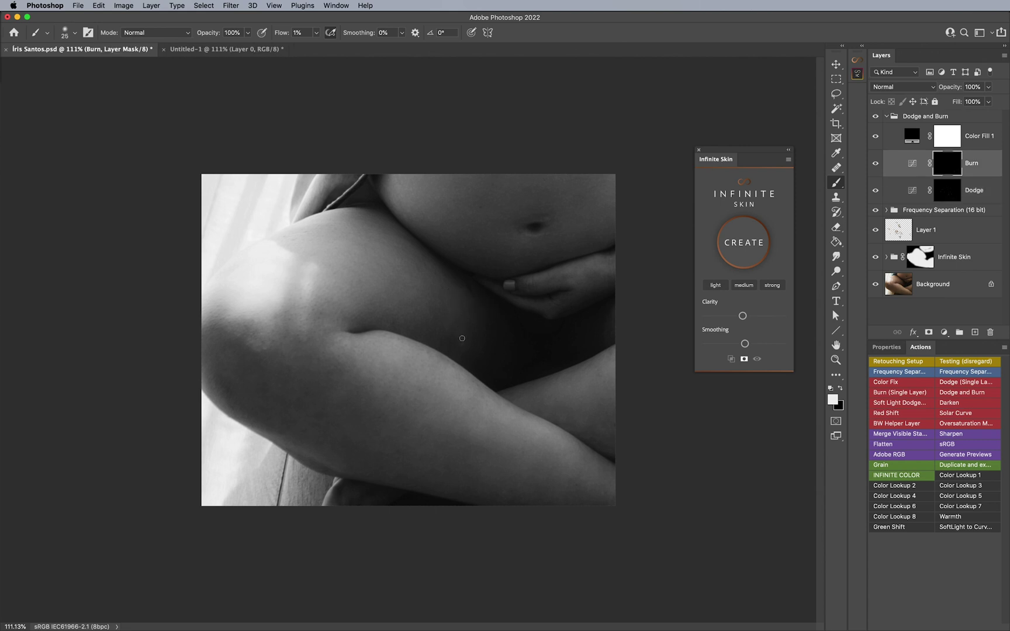
pyautogui.press(']')
pyautogui.hotkey('alt', '[')
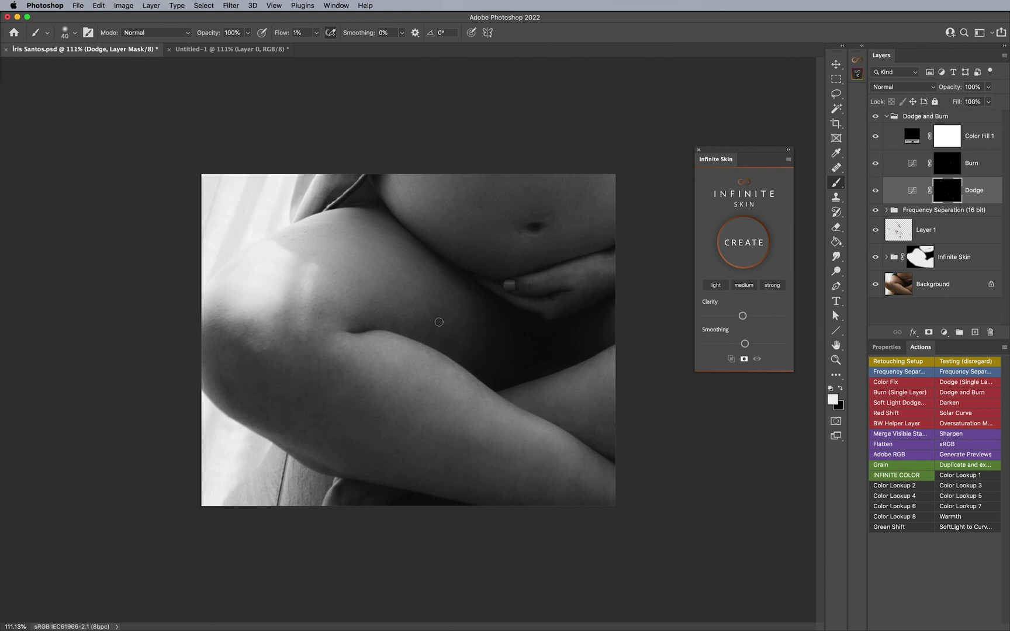
pyautogui.press('[')
pyautogui.press('[')
pyautogui.press('[')
pyautogui.press('[')
pyautogui.press(']')
pyautogui.press('[')
pyautogui.press(']')
pyautogui.hotkey('alt', ']')
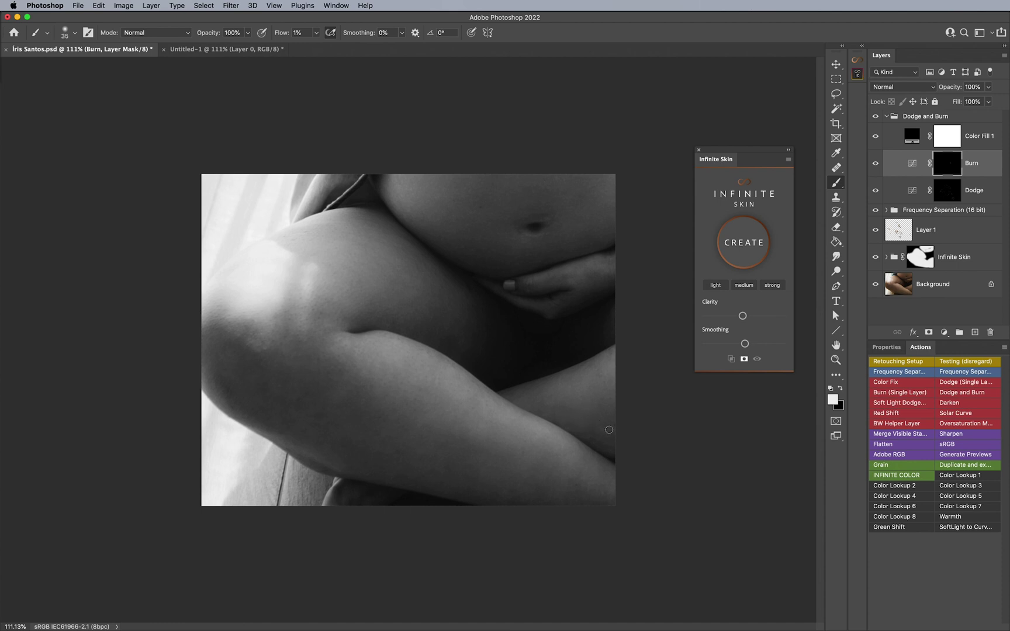
pyautogui.press(']')
pyautogui.press(']')
pyautogui.hotkey('alt', '[')
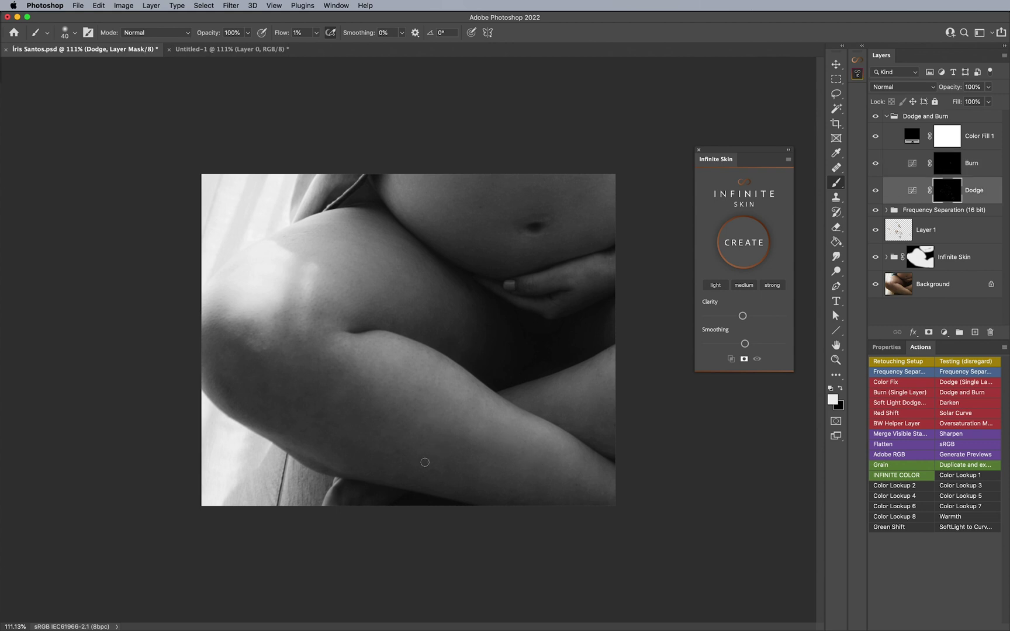
pyautogui.press('[')
pyautogui.press('[')
pyautogui.press('[')
pyautogui.press(']')
# Hide Color Fill 1, view at 100%, compare against the original, and reopen Dodge and Burn.
pyautogui.click(875, 136)
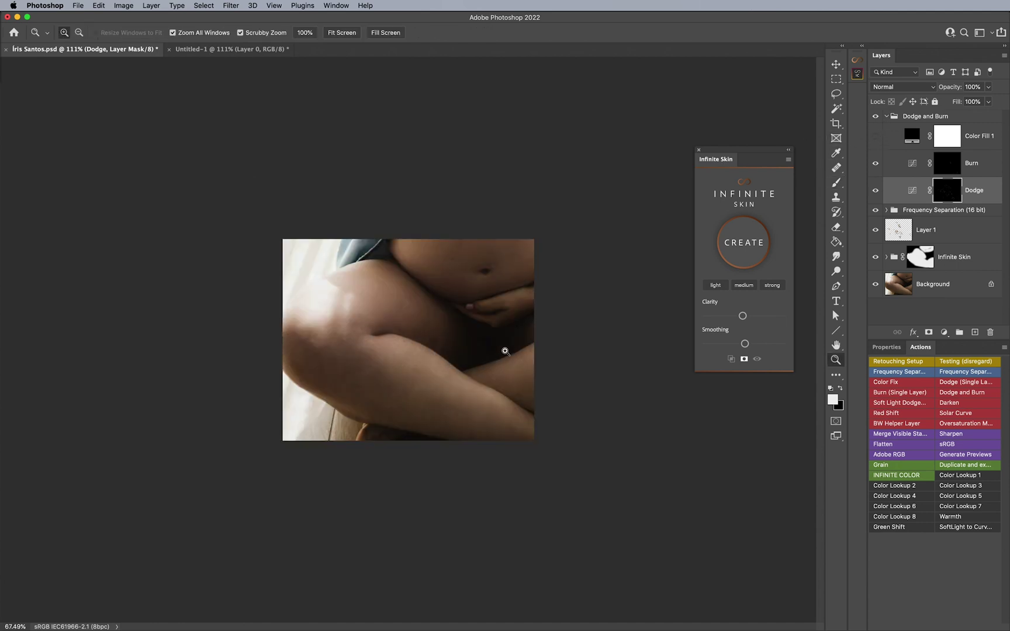
pyautogui.keyDown('alt'); pyautogui.click(514, 342); pyautogui.keyUp('alt')
pyautogui.click(887, 116)
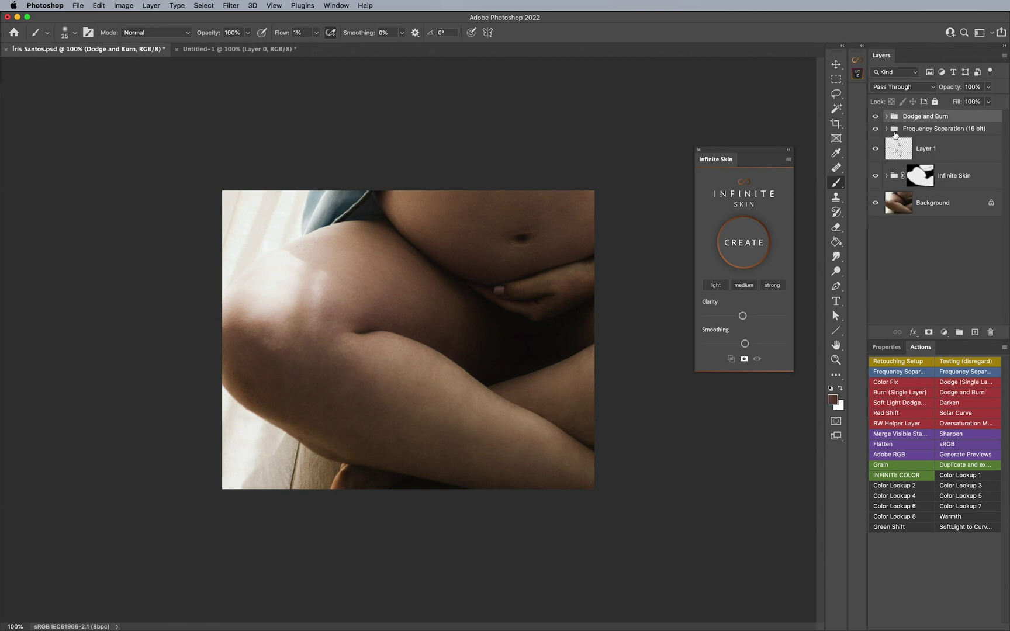
pyautogui.keyDown('alt'); pyautogui.click(877, 203); pyautogui.keyUp('alt')
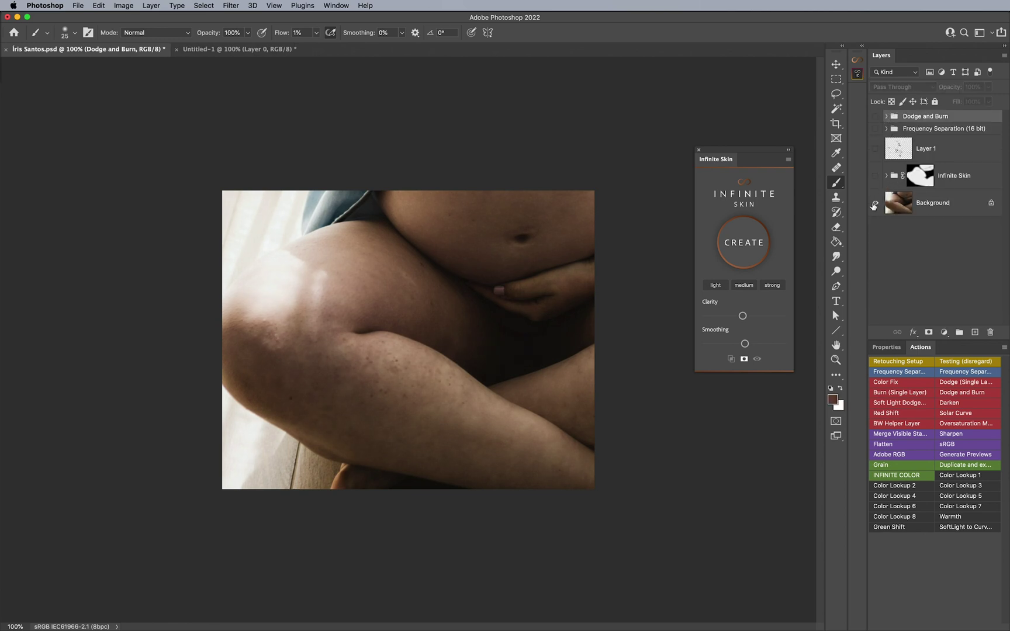
pyautogui.keyDown('alt'); pyautogui.click(875, 203); pyautogui.keyUp('alt')
pyautogui.keyDown('alt'); pyautogui.click(875, 203); pyautogui.keyUp('alt')
pyautogui.keyDown('alt'); pyautogui.click(874, 204); pyautogui.keyUp('alt')
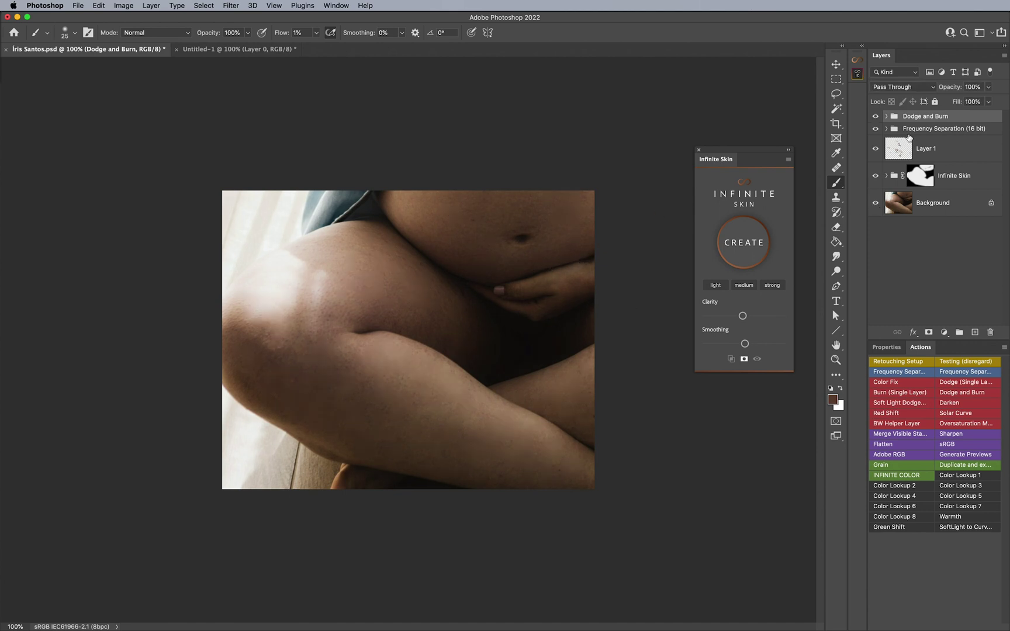
pyautogui.click(886, 117)
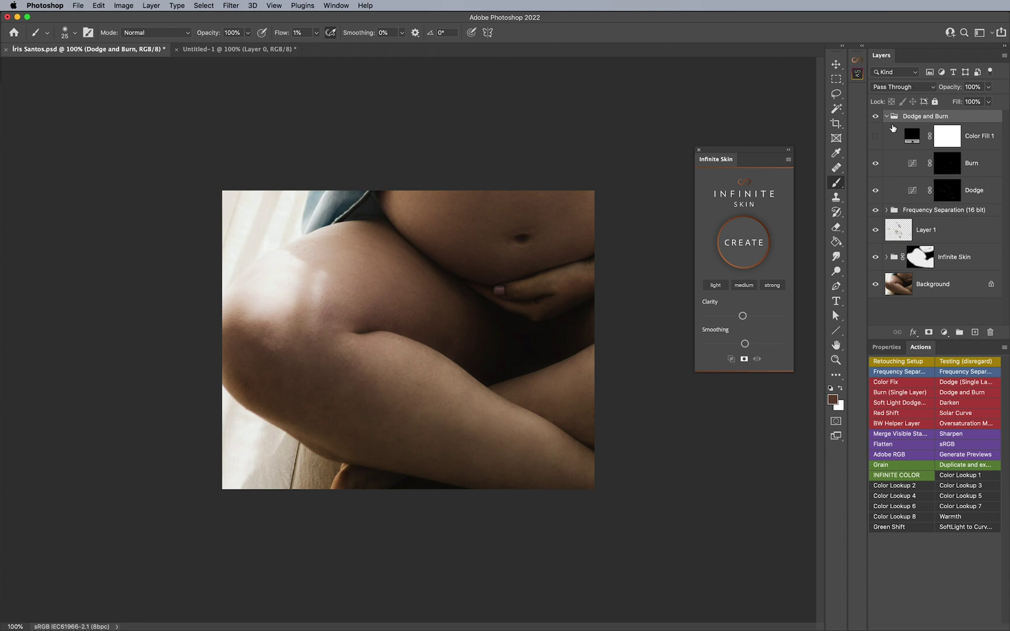
# Paint more lightening strokes on the Dodge mask, resizing the brush and toggling the layer to check.
pyautogui.click(945, 190)
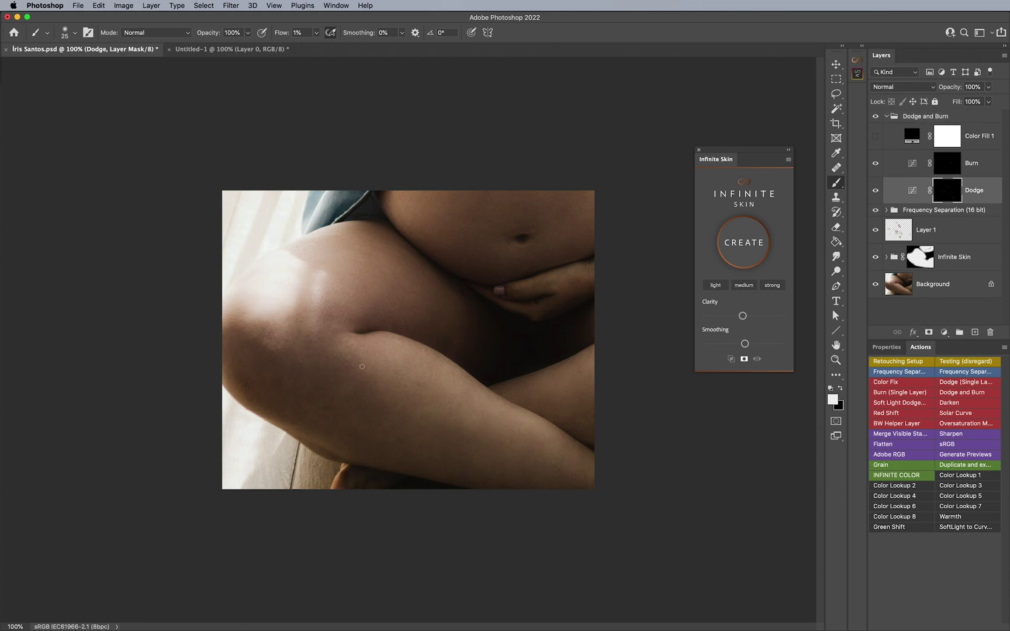
pyautogui.press(']')
pyautogui.click(876, 190)
pyautogui.press('[')
# Paint more darkening strokes on the Burn mask, resizing the brush and toggling the layer to check.
pyautogui.hotkey('alt', ']')
pyautogui.press(']')
pyautogui.press('[')
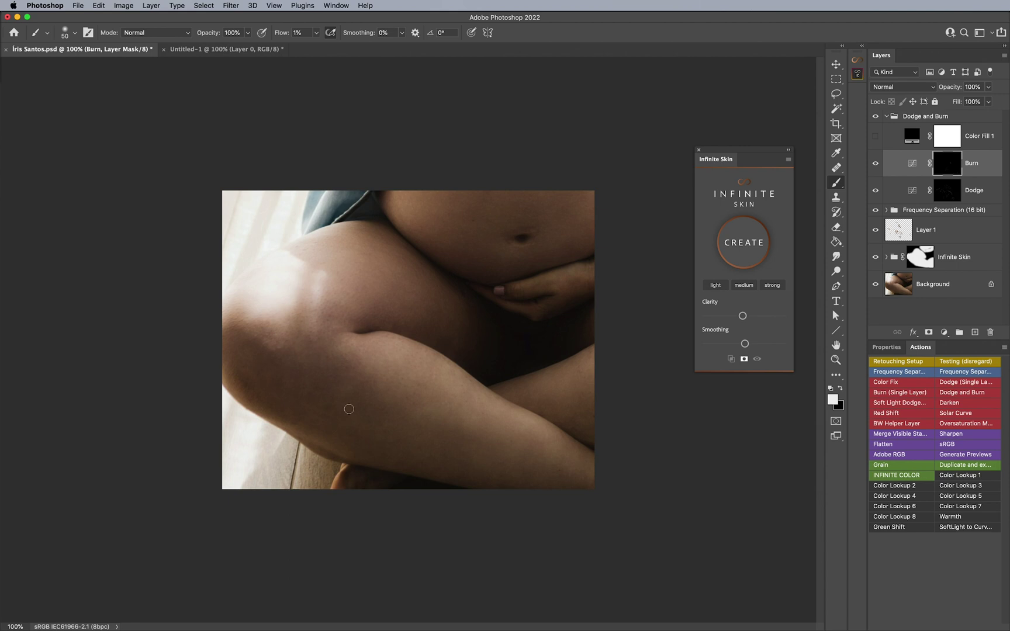
pyautogui.press(']')
pyautogui.press(']')
pyautogui.click(875, 163)
pyautogui.press('[')
pyautogui.click(876, 164)
pyautogui.click(876, 117)
pyautogui.click(886, 116)
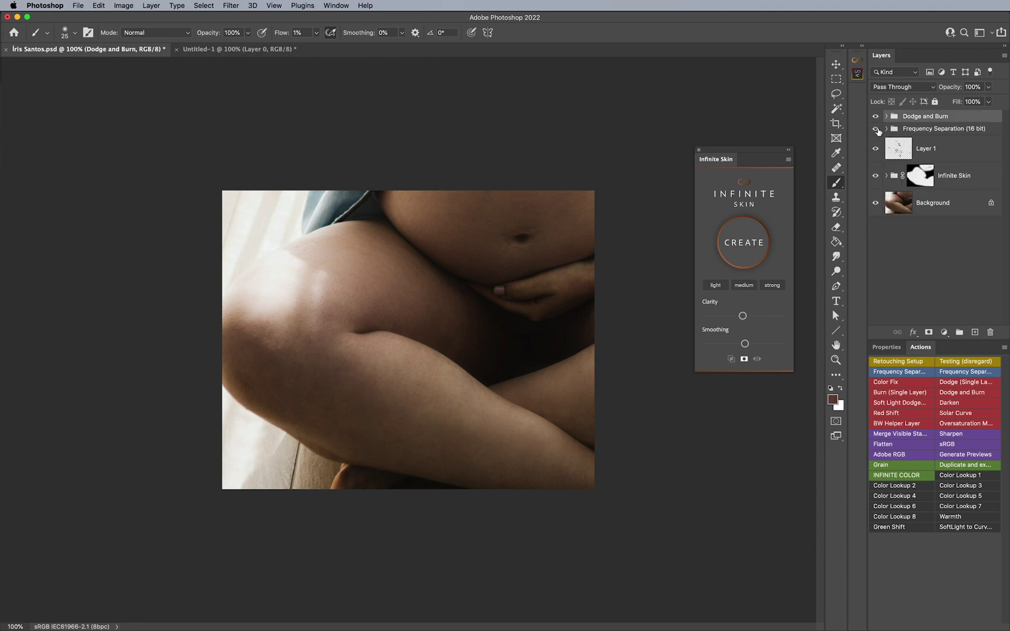
pyautogui.click(876, 129)
pyautogui.click(877, 129)
pyautogui.click(876, 116)
pyautogui.click(874, 149)
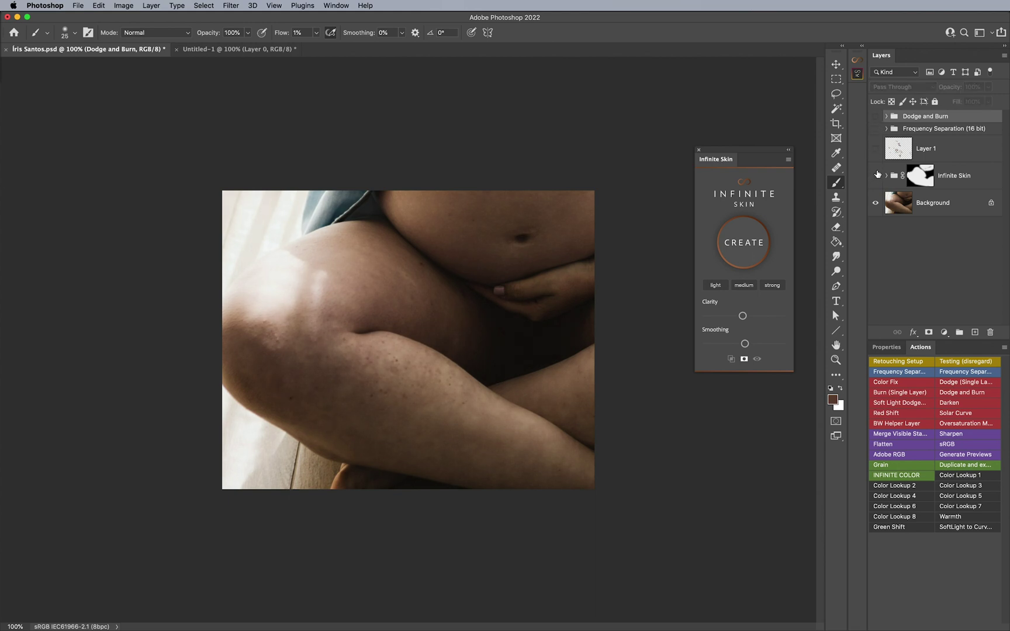
pyautogui.click(875, 149)
pyautogui.click(876, 129)
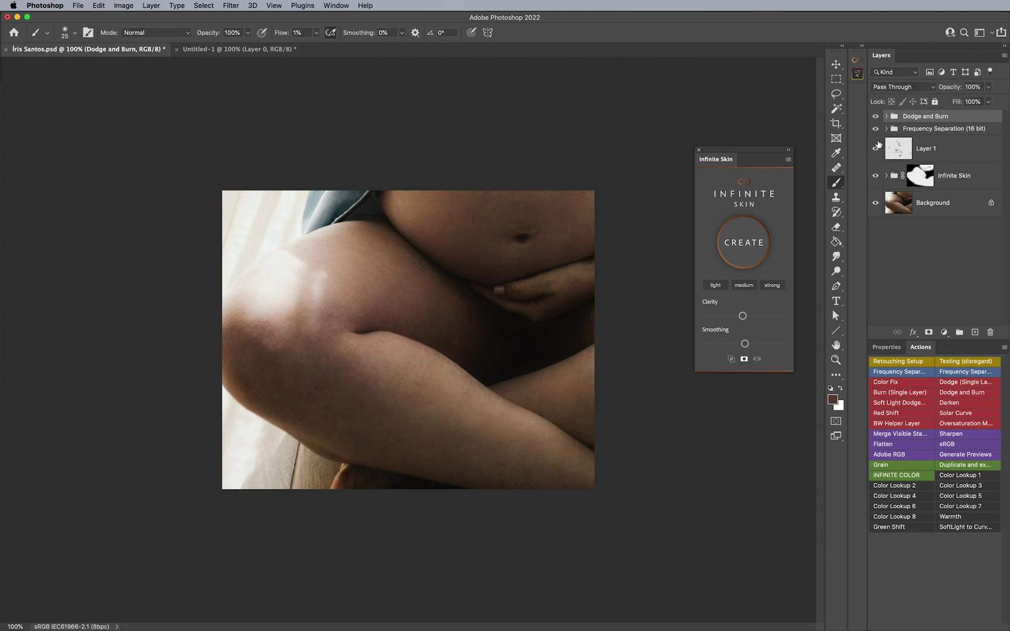
pyautogui.keyDown('alt'); pyautogui.click(874, 200); pyautogui.keyUp('alt')
pyautogui.press('z')
pyautogui.moveTo(476, 354); pyautogui.dragTo(474, 334)
pyautogui.click(461, 336)
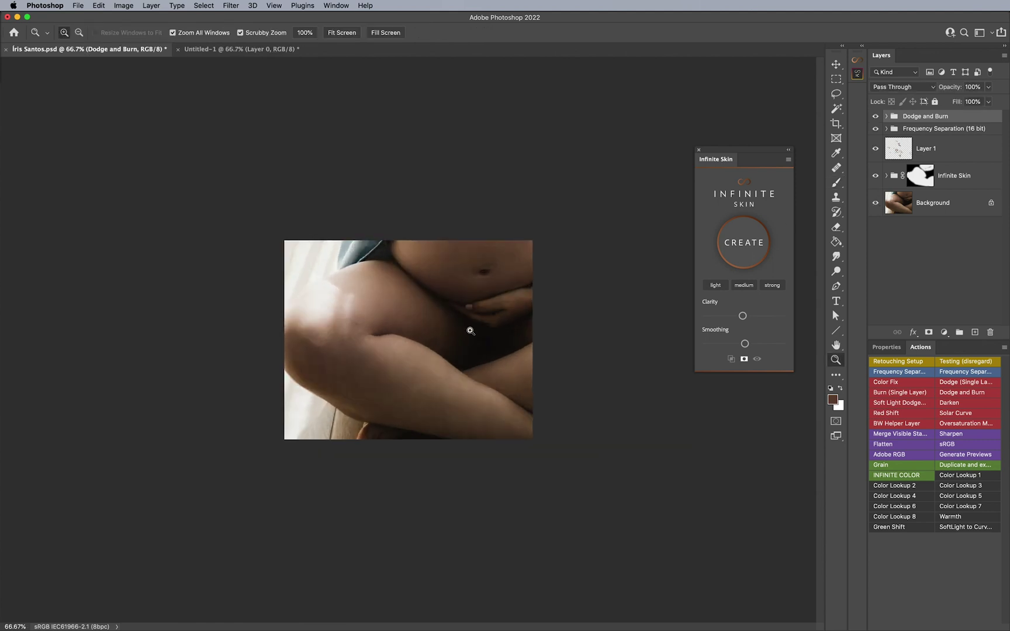
pyautogui.press('b')
pyautogui.press('z')
# Add a 30% soft-light grain layer and stamp a merged copy, then show Untitled-1.
pyautogui.click(434, 298)
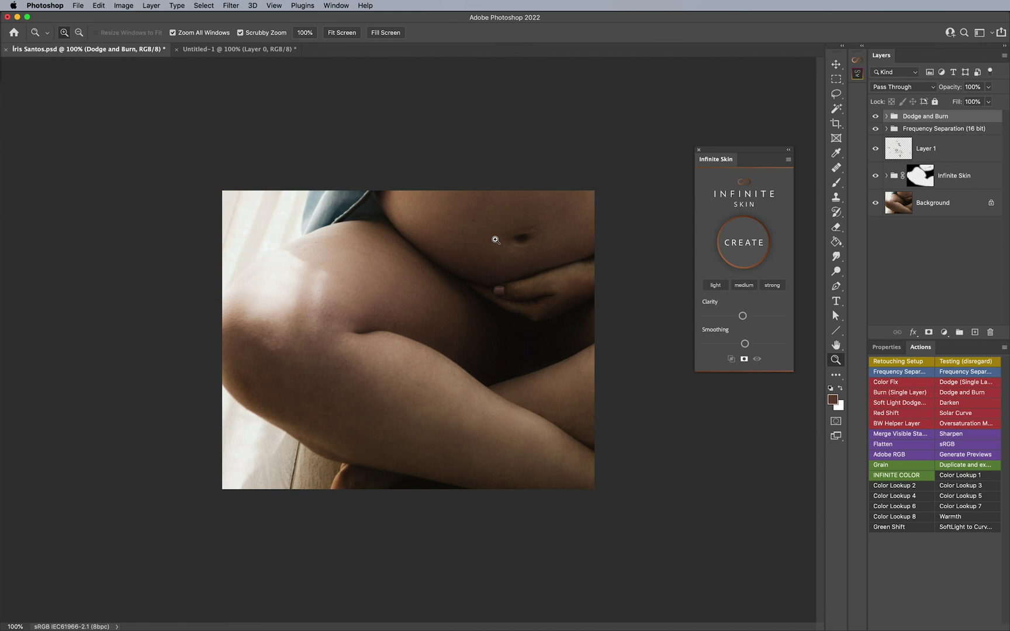
pyautogui.click(880, 465)
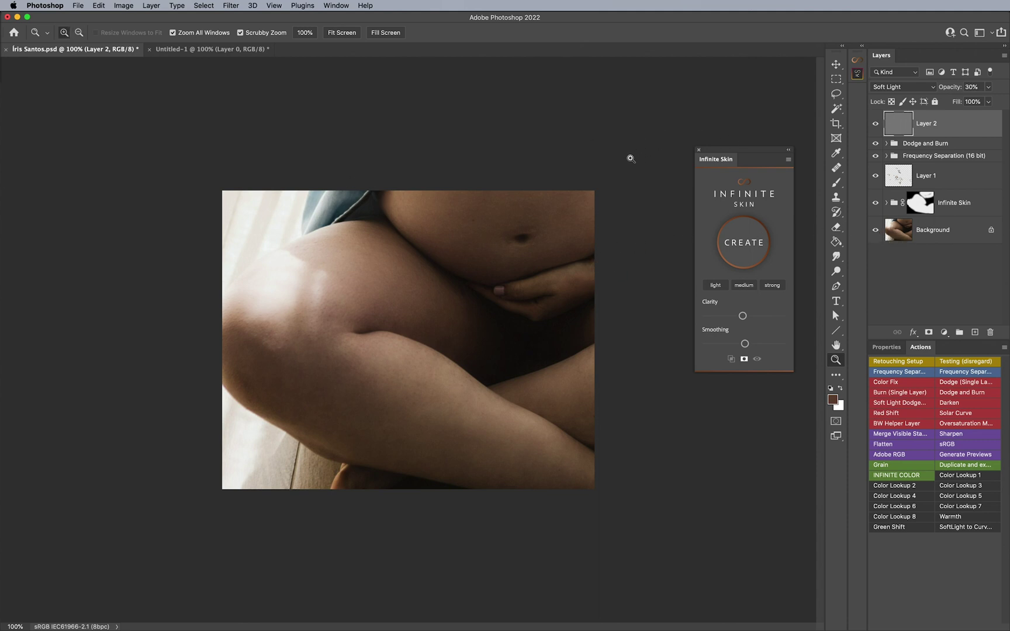
pyautogui.press('super+alt+shift+e')
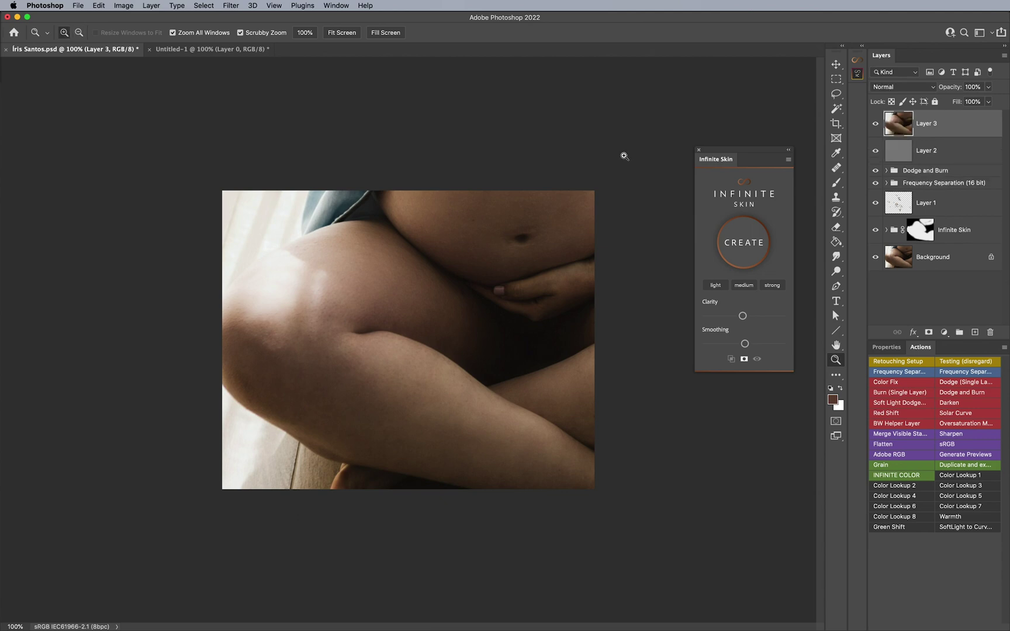
pyautogui.hotkey('ctrl', 'Tab')
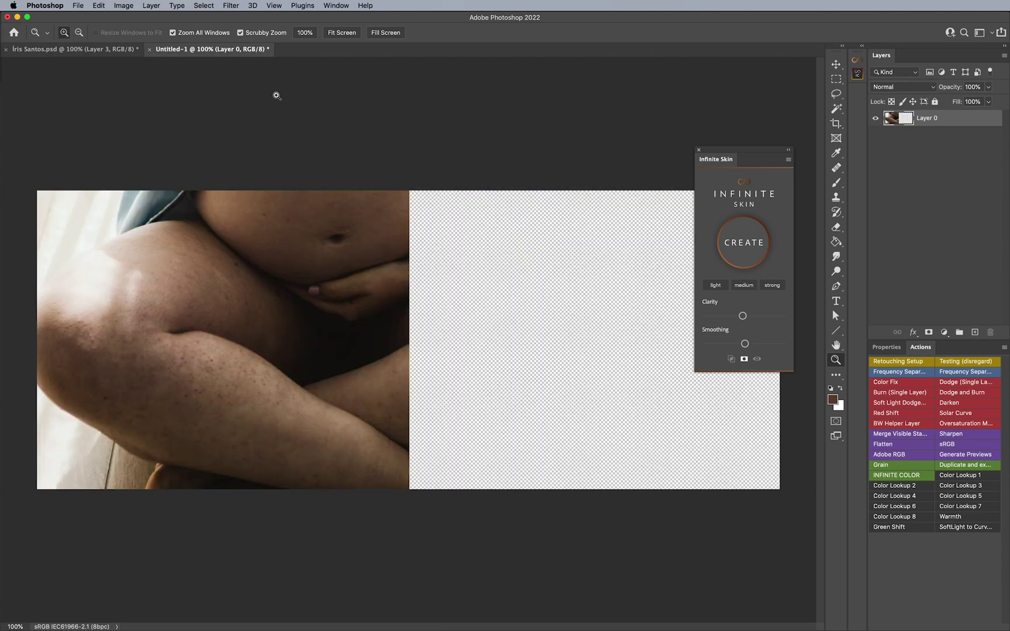
# Place the merged retouch in Untitled-1's right half beside the original, and collapse the Infinite Skin panel.
pyautogui.moveTo(552, 299); pyautogui.dragTo(544, 299)
pyautogui.press('v')
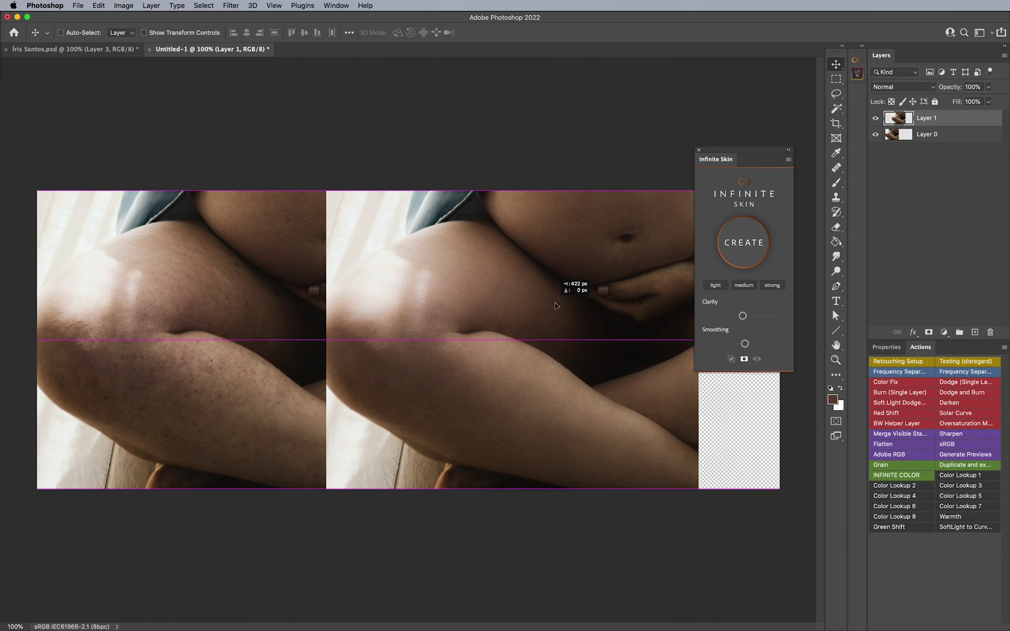
pyautogui.moveTo(459, 297); pyautogui.dragTo(631, 308)
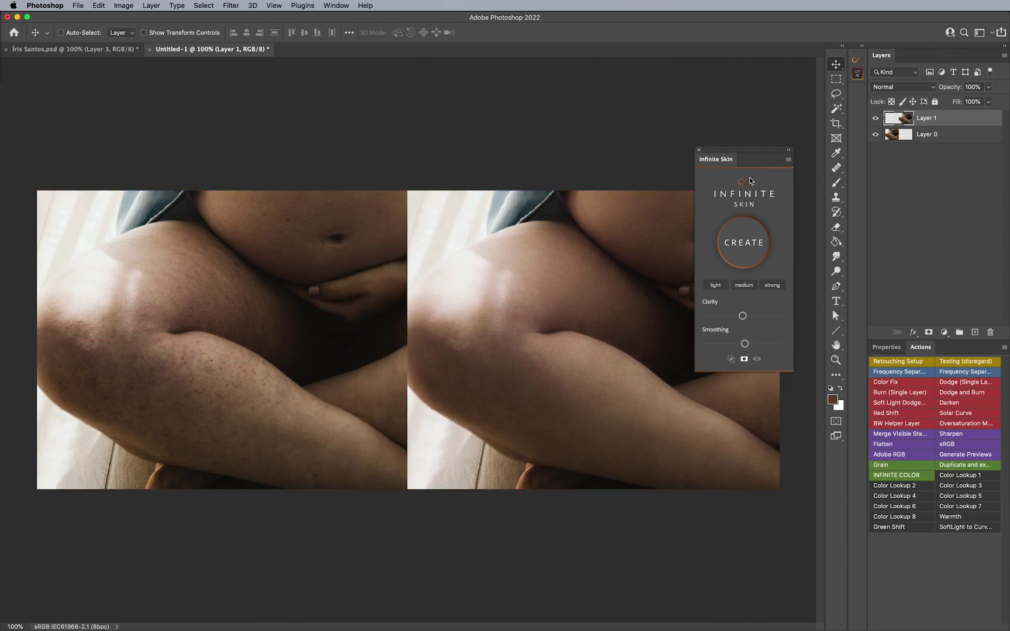
pyautogui.click(787, 151)
pyautogui.moveTo(707, 159); pyautogui.dragTo(794, 146)
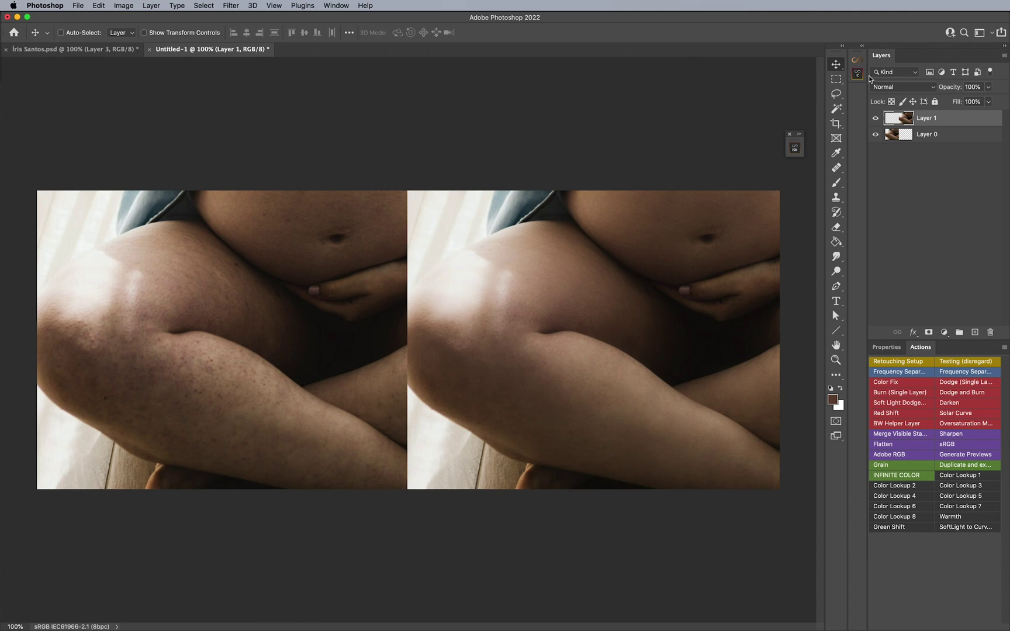
pyautogui.click(856, 60)
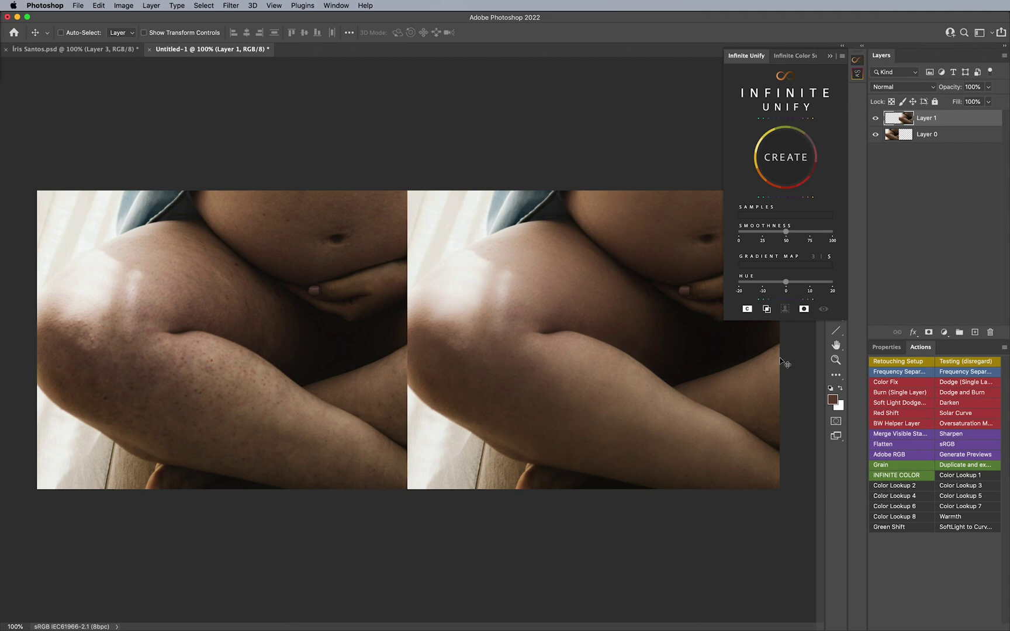
pyautogui.click(857, 61)
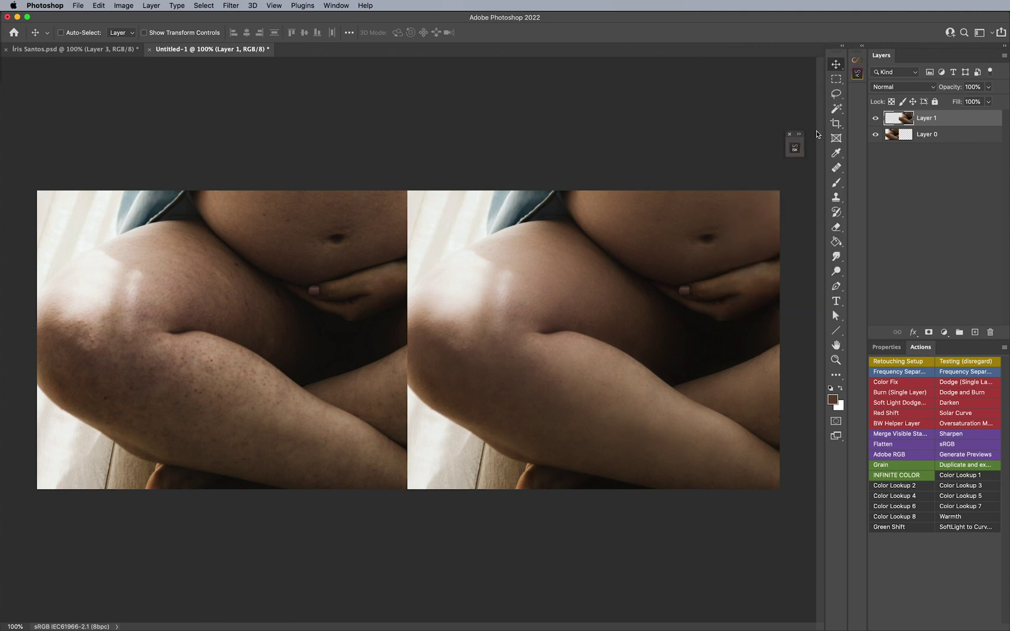